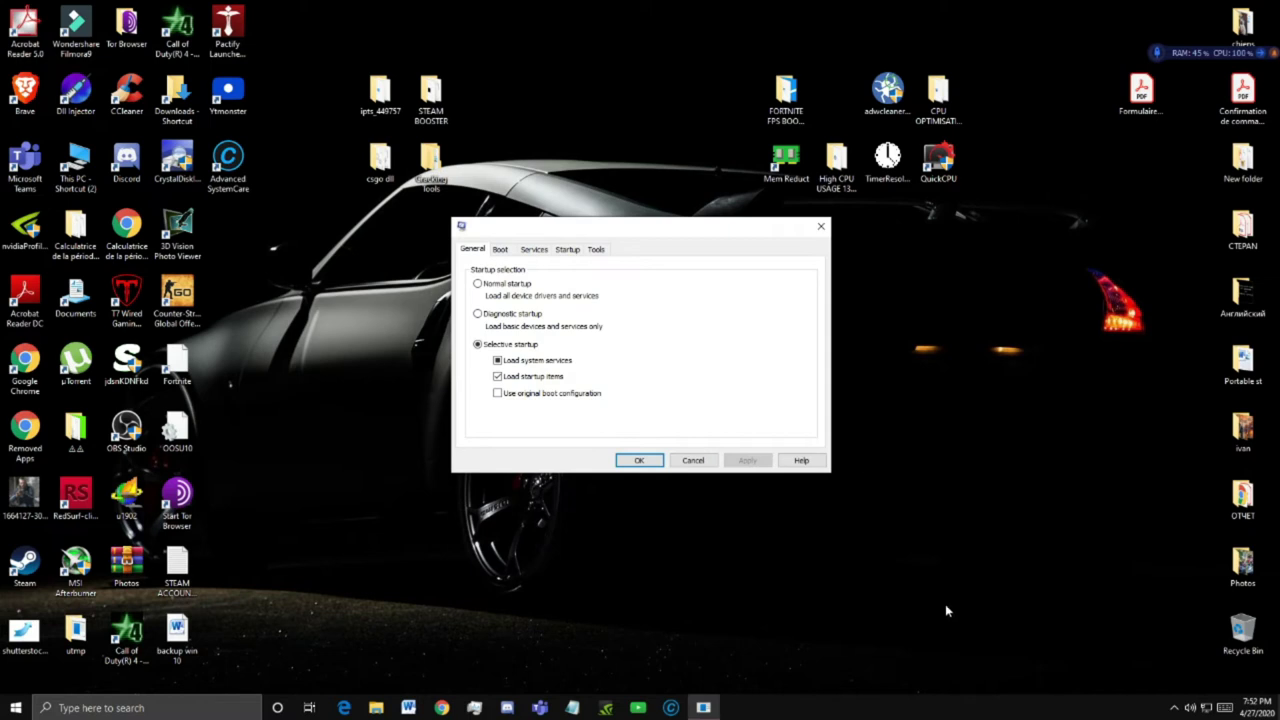
Step: Hide all Microsoft services in System Configuration and try enabling Adobe Acrobat Update Service, EasyAntiCheat and other unticked third-party services
{"action": "left_click", "coordinate": [501, 250]}
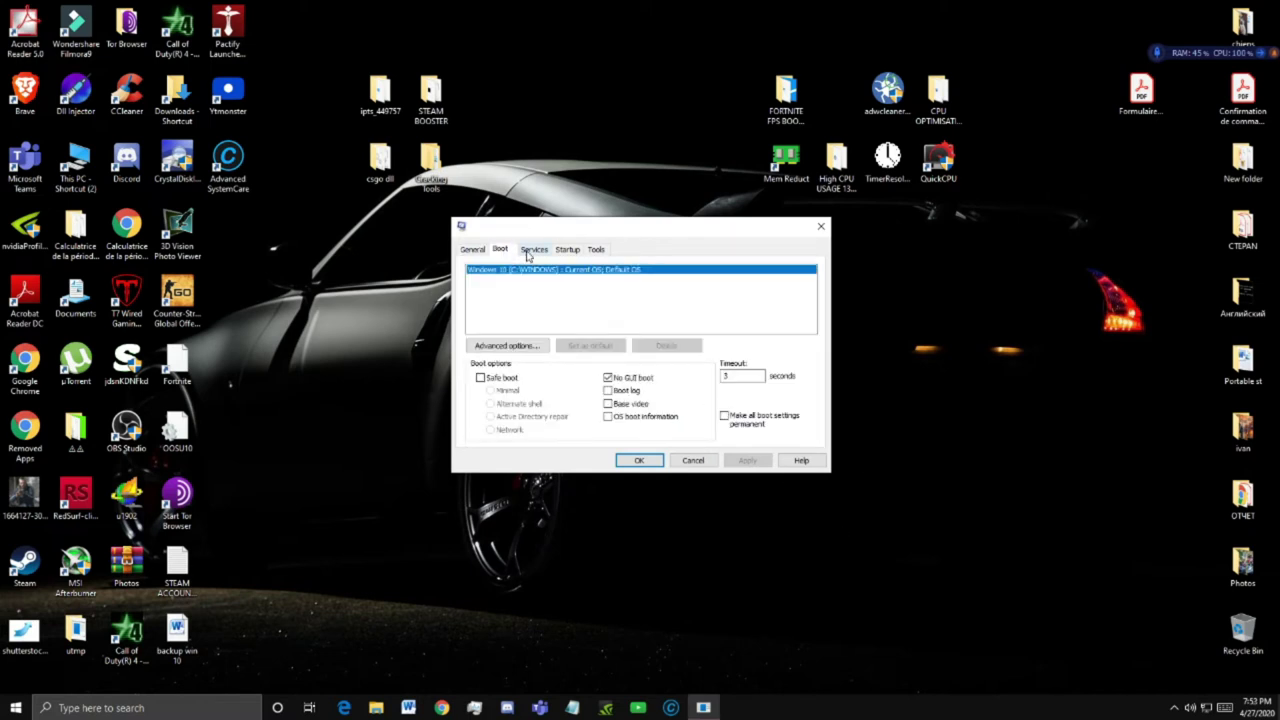
{"action": "left_click", "coordinate": [532, 250]}
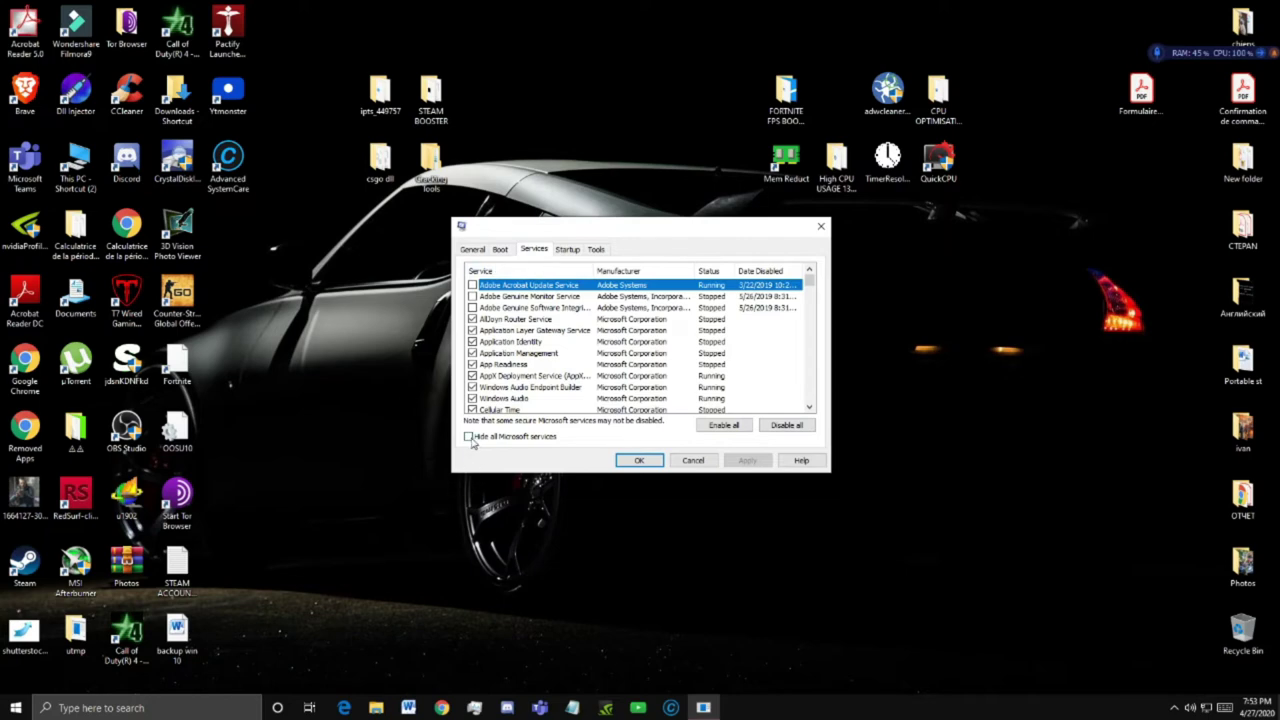
{"action": "left_click", "coordinate": [470, 439]}
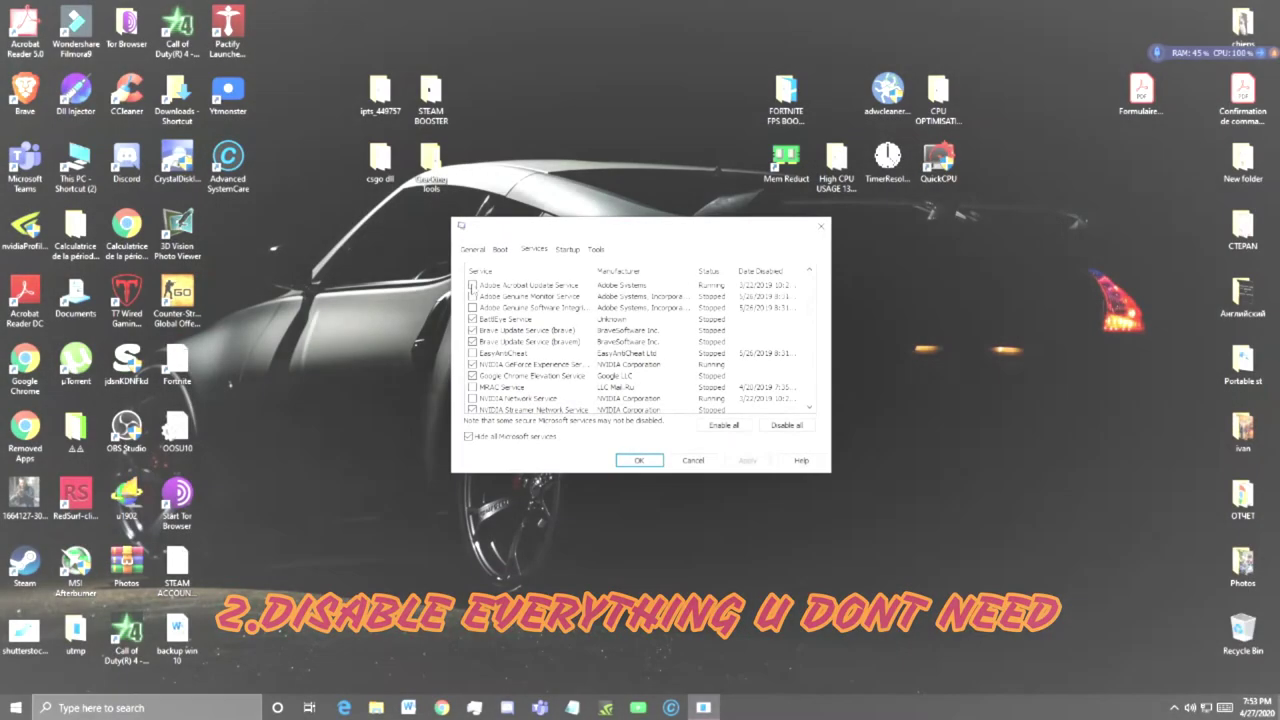
{"action": "left_click", "coordinate": [472, 286]}
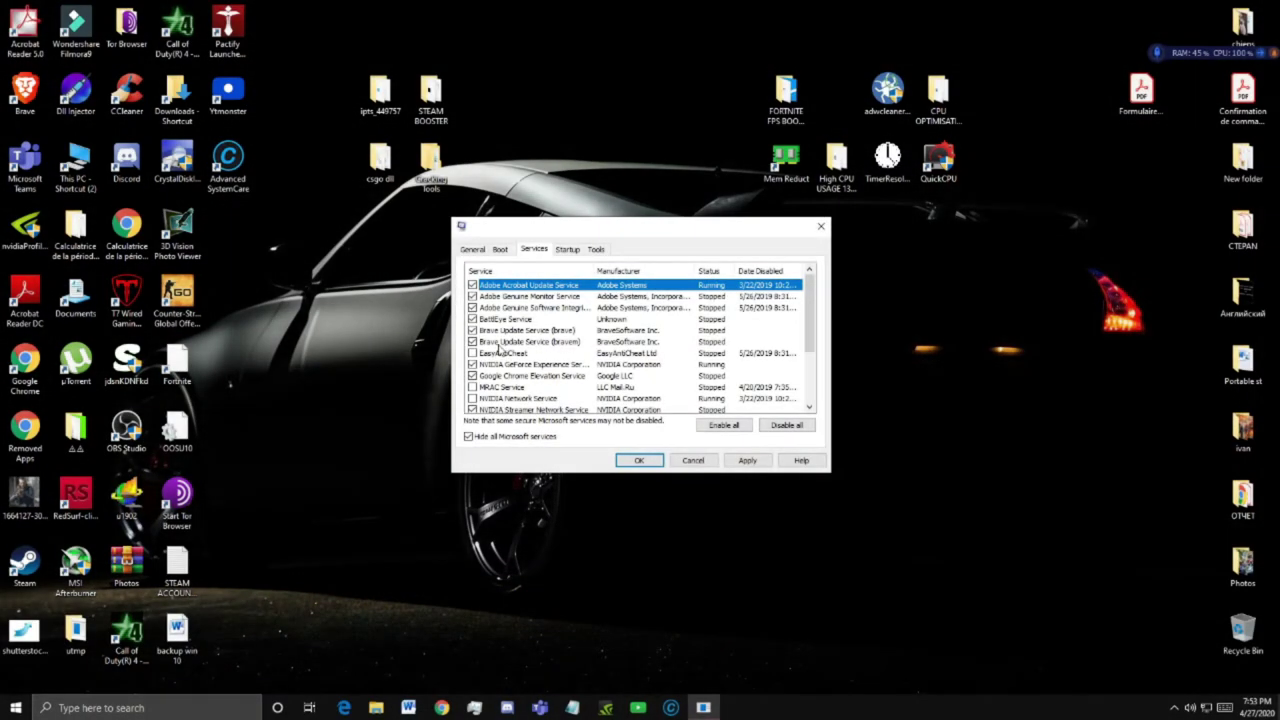
{"action": "left_click", "coordinate": [481, 355]}
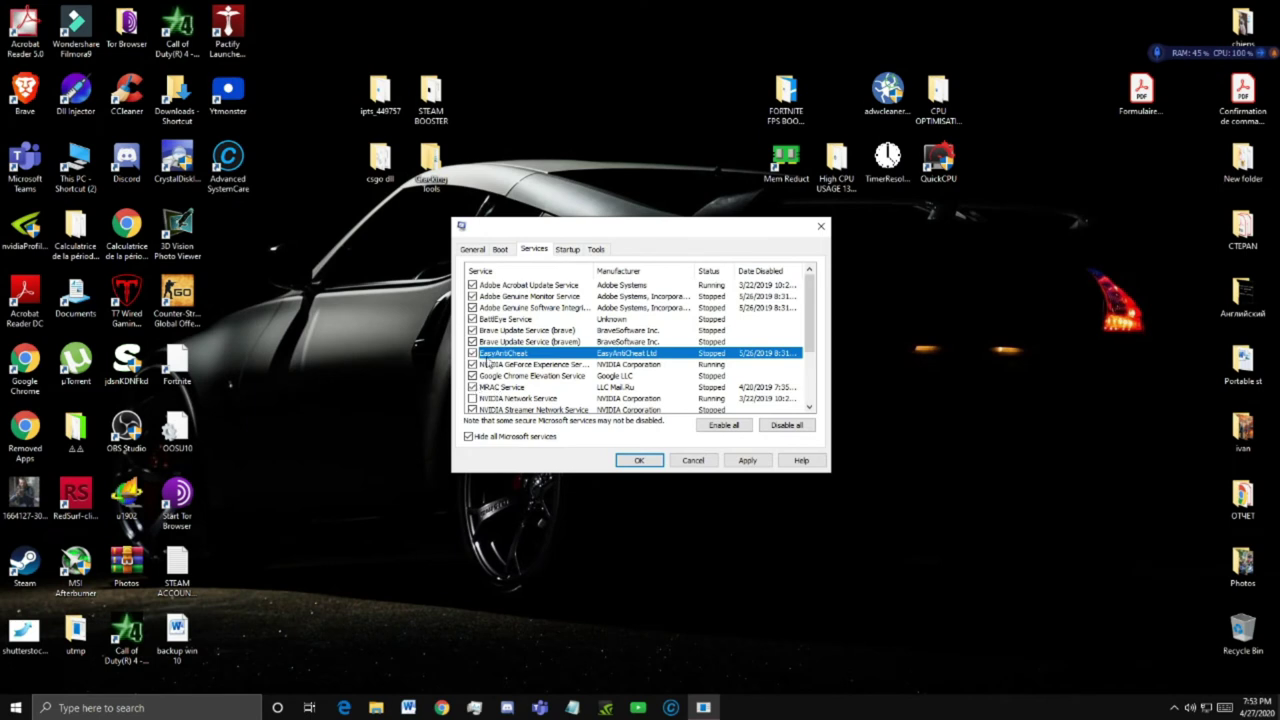
{"action": "scroll", "coordinate": [492, 400], "scroll_direction": "down", "scroll_amount": 1}
{"action": "scroll", "coordinate": [514, 400], "scroll_direction": "down", "scroll_amount": 1}
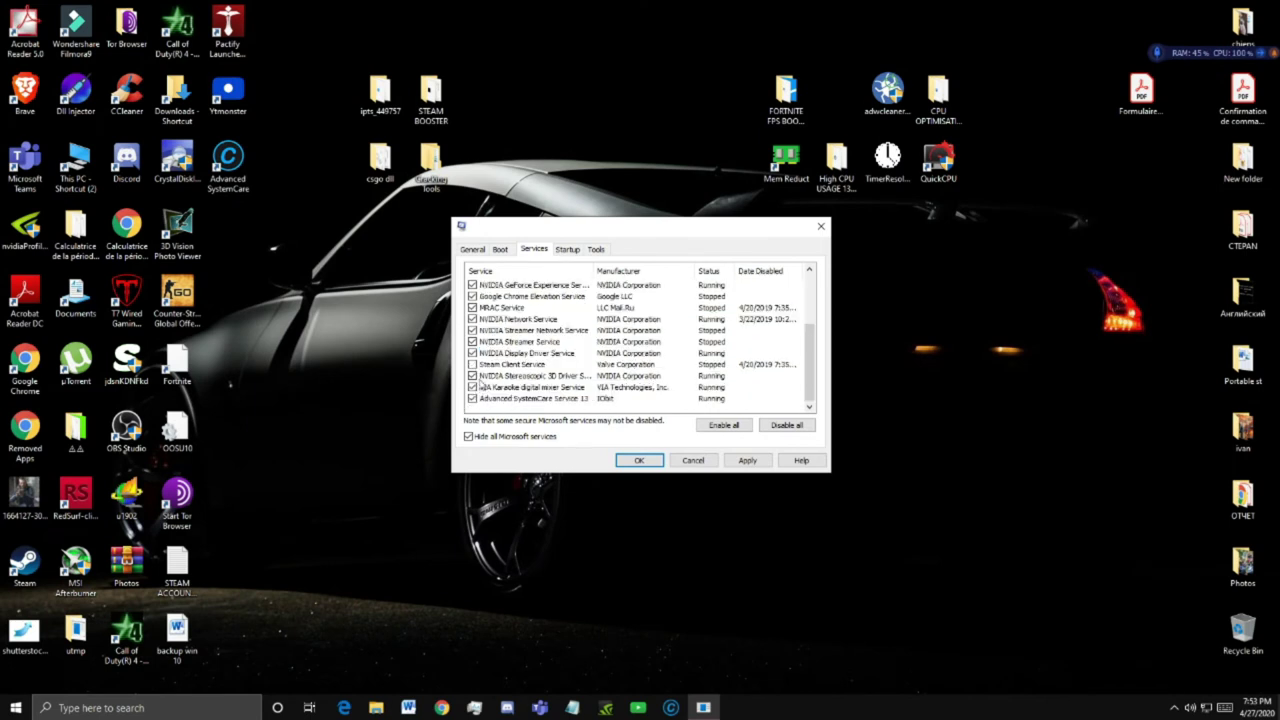
Step: Try disabling unneeded third-party services, including the NVIDIA ones, and close System Configuration without saving the changes
{"action": "left_click", "coordinate": [472, 364]}
{"action": "left_click", "coordinate": [472, 387]}
{"action": "left_click", "coordinate": [472, 375]}
{"action": "left_click", "coordinate": [472, 364]}
{"action": "left_click", "coordinate": [480, 342]}
{"action": "scroll", "coordinate": [480, 342], "scroll_direction": "up", "scroll_amount": 2}
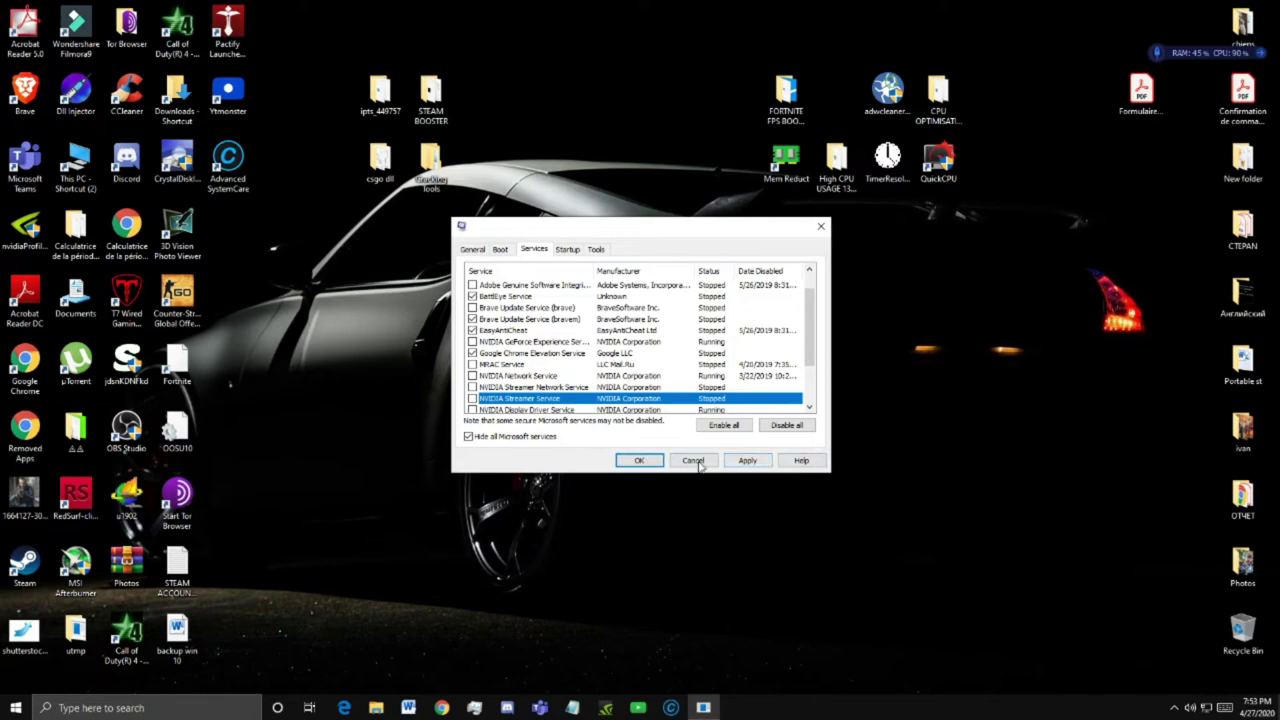
{"action": "left_click", "coordinate": [698, 461]}
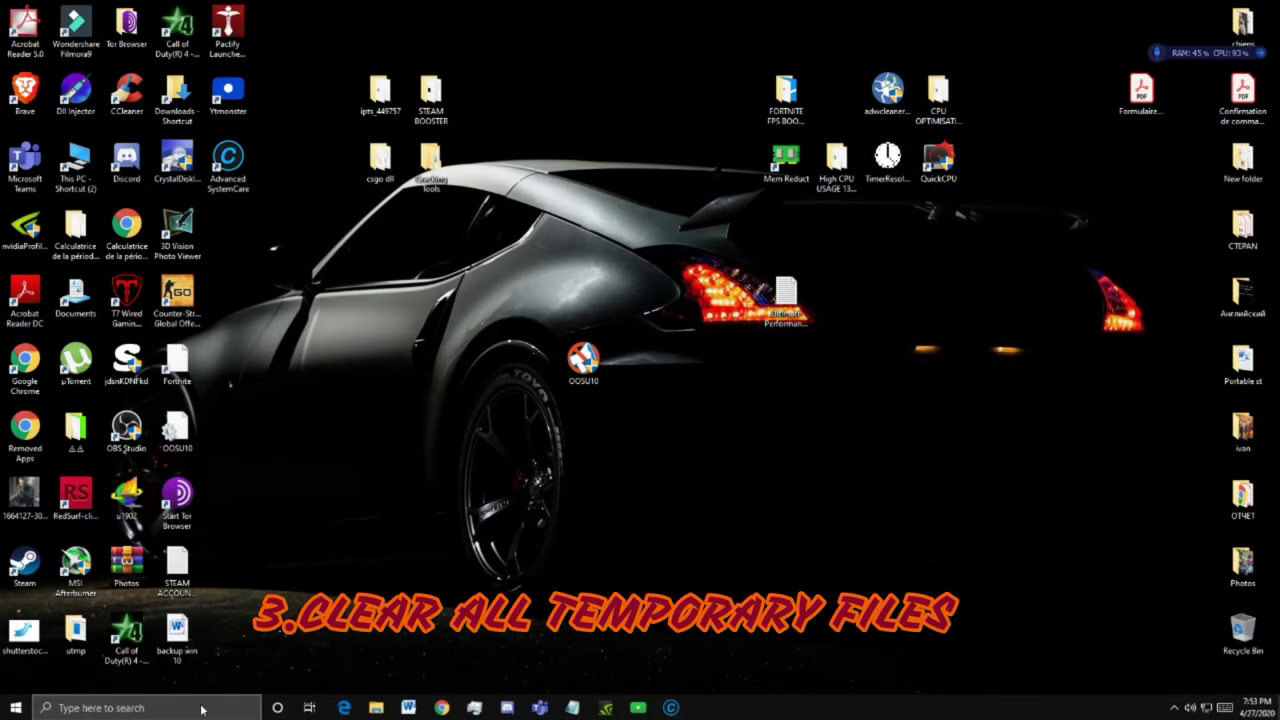
Step: Open the %temp% folder and delete all its contents, skipping the items that cannot be deleted
{"action": "left_click", "coordinate": [182, 708]}
{"action": "type", "text": "%temp%"}
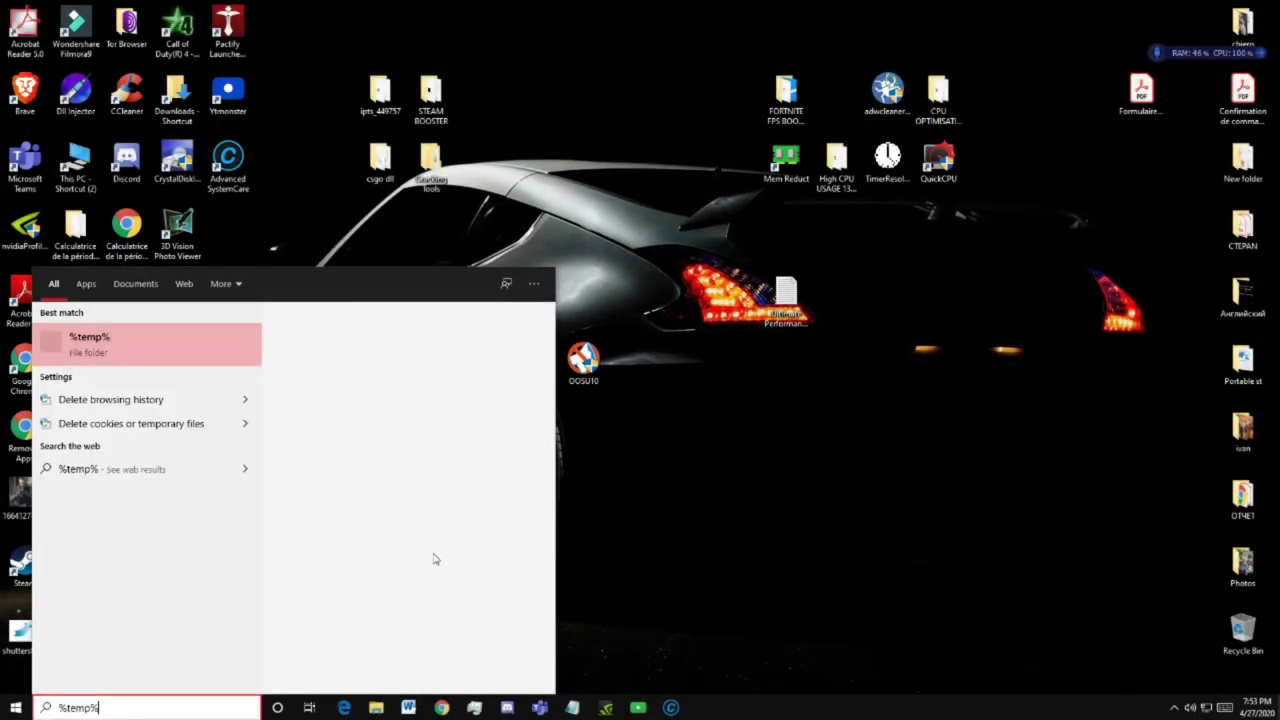
{"action": "key", "text": "Return"}
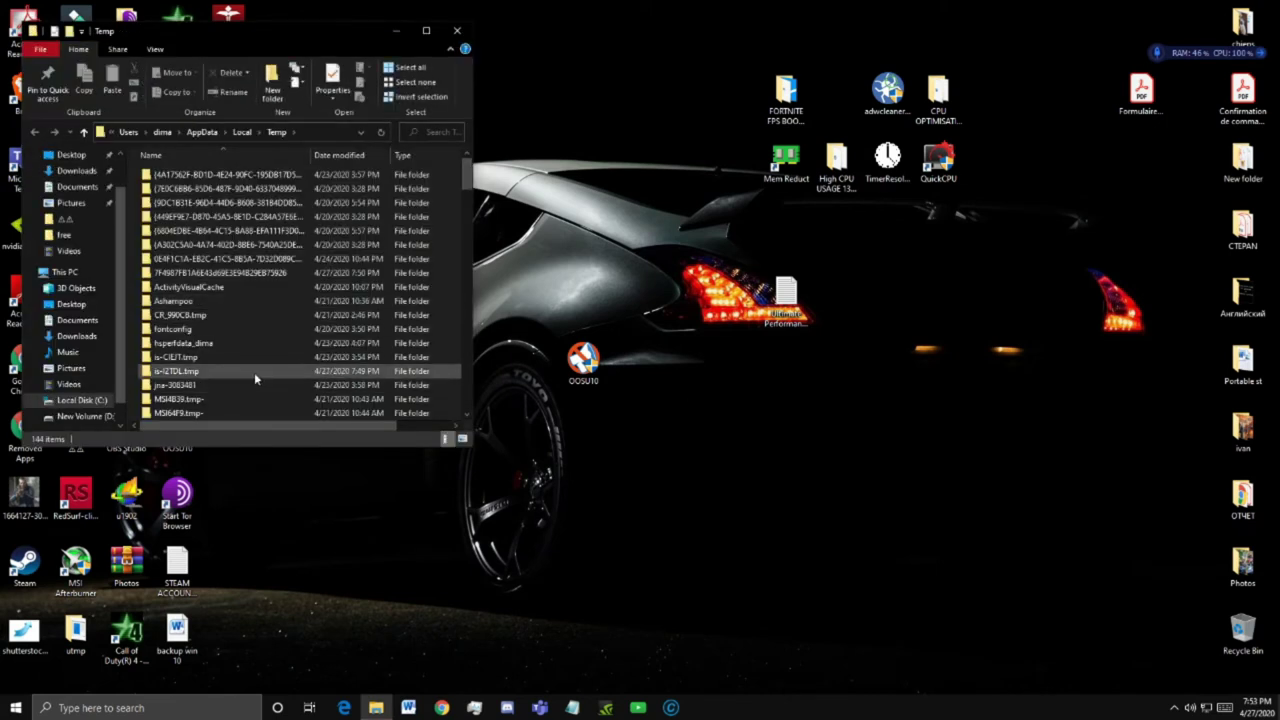
{"action": "key", "text": "ctrl+a"}
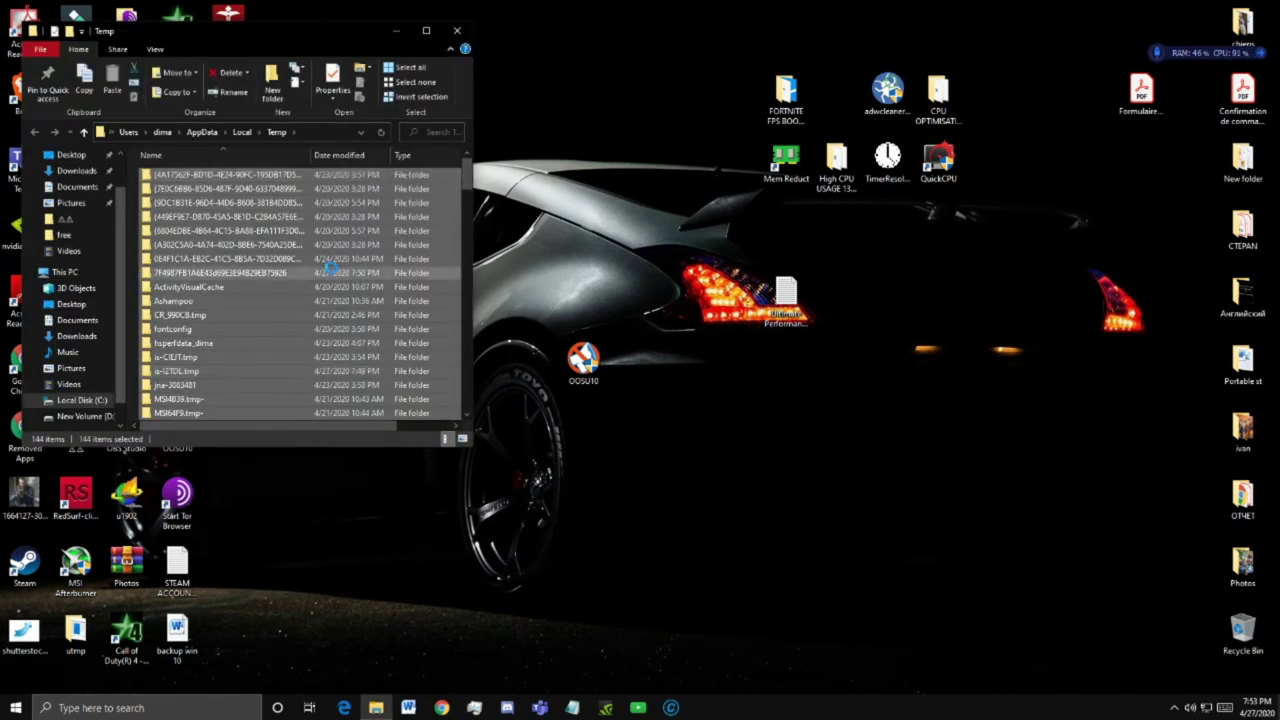
{"action": "right_click", "coordinate": [331, 270]}
{"action": "left_click", "coordinate": [363, 442]}
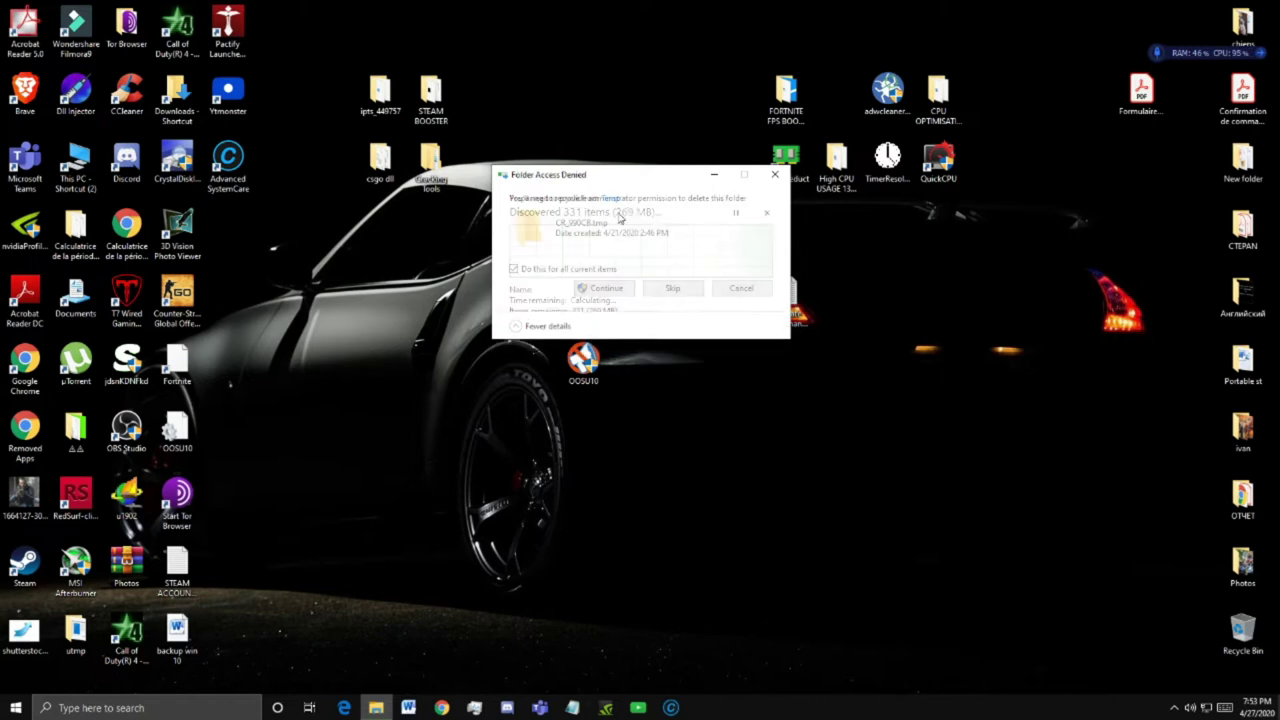
{"action": "left_click", "coordinate": [672, 289]}
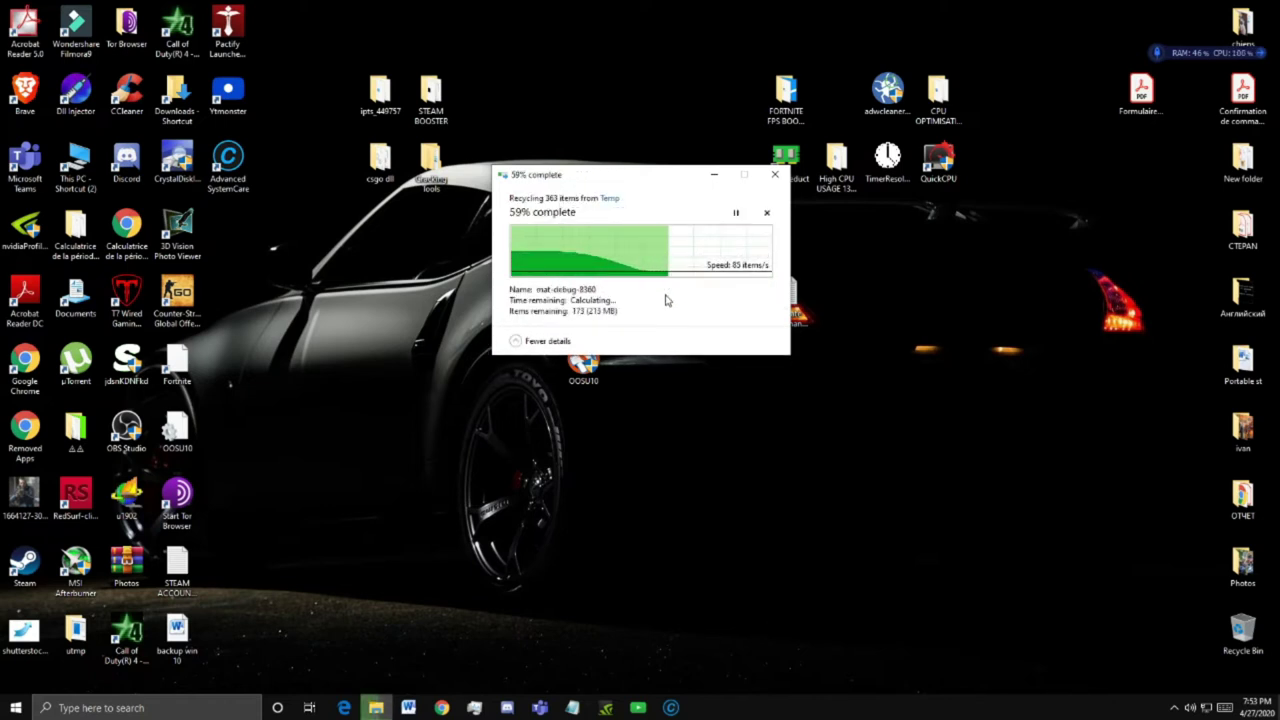
{"action": "left_click", "coordinate": [671, 318]}
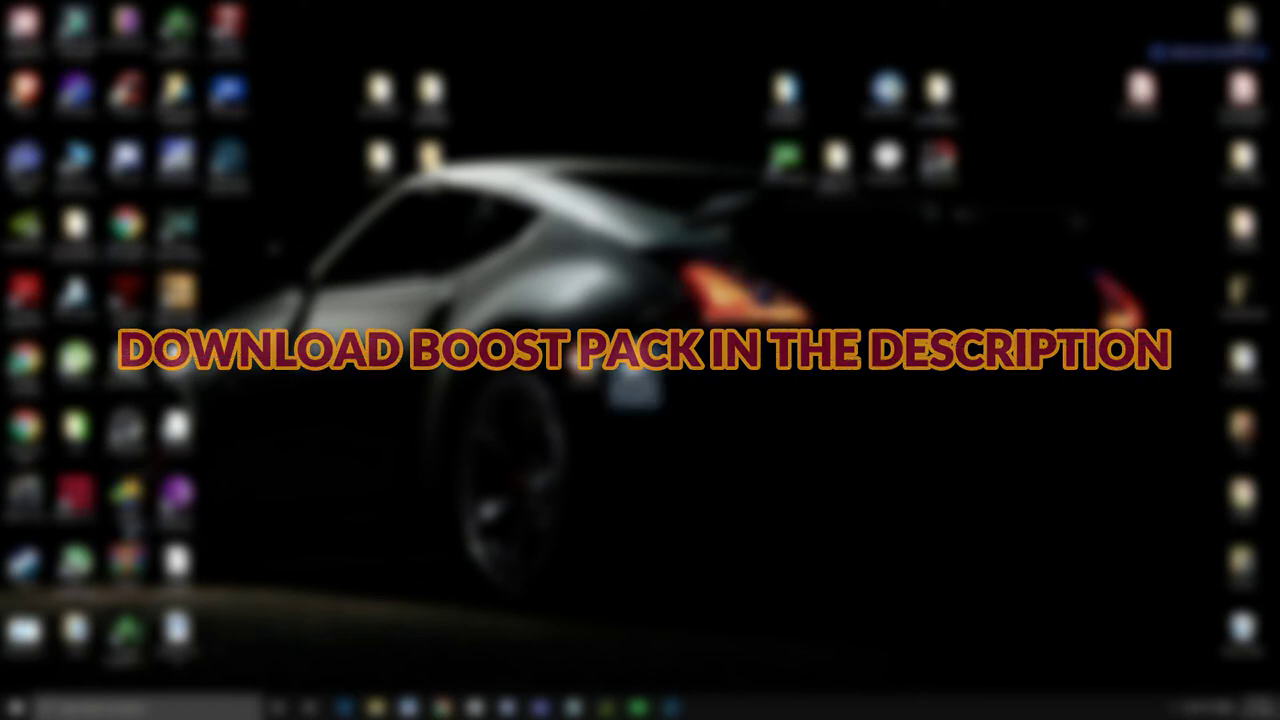
Step: Copy the powercfg command from the Ultimate Performance cmd text file on the desktop and close the file
{"action": "double_click", "coordinate": [633, 365]}
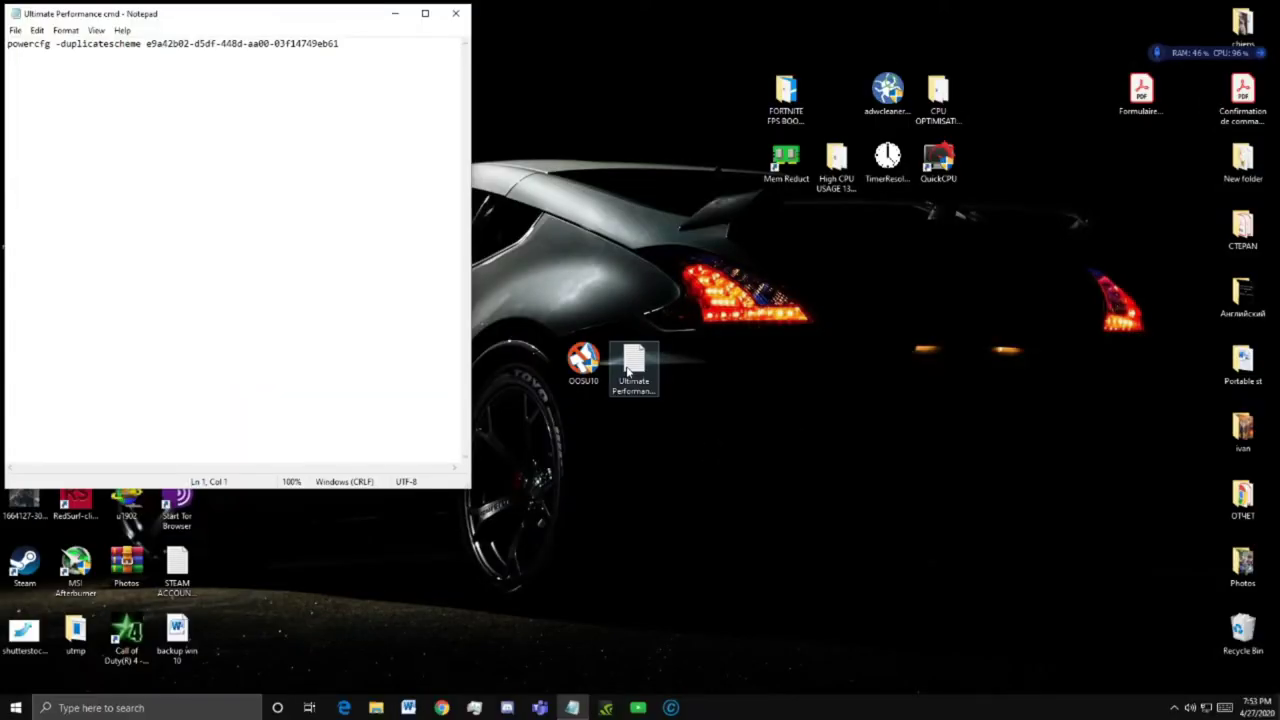
{"action": "key", "text": "ctrl+a"}
{"action": "key", "text": "ctrl+c"}
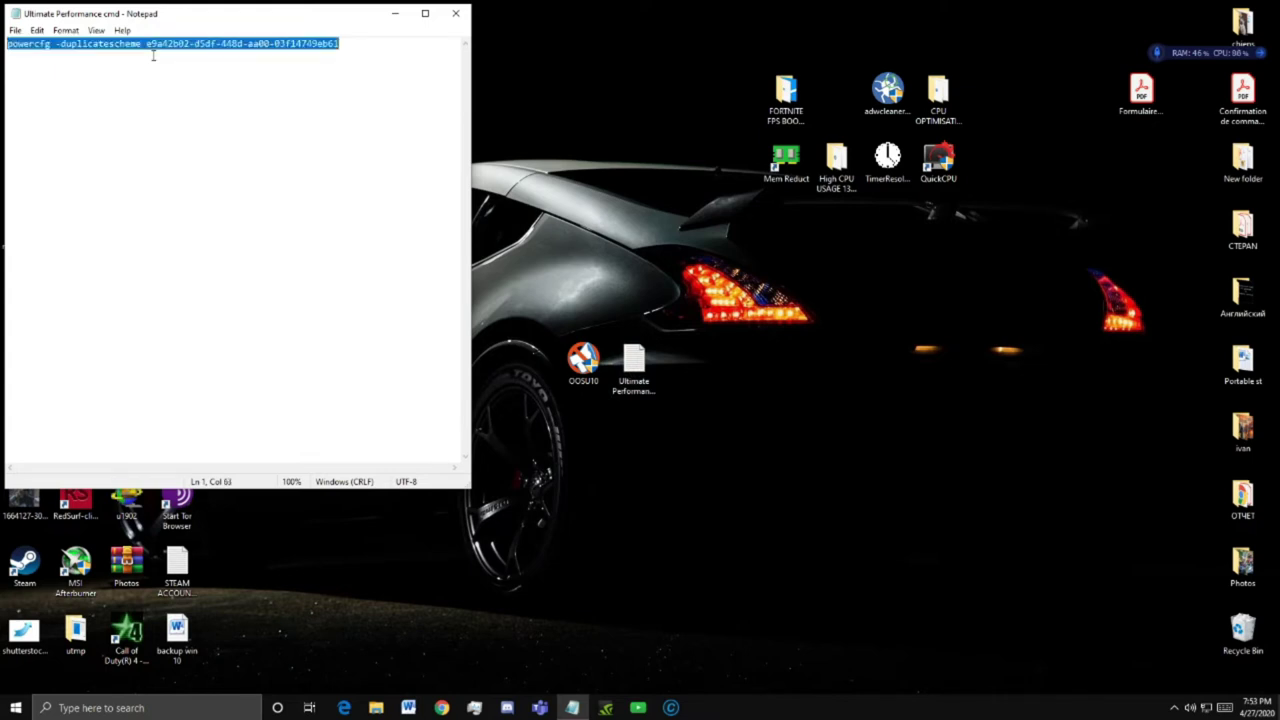
{"action": "left_click", "coordinate": [455, 13]}
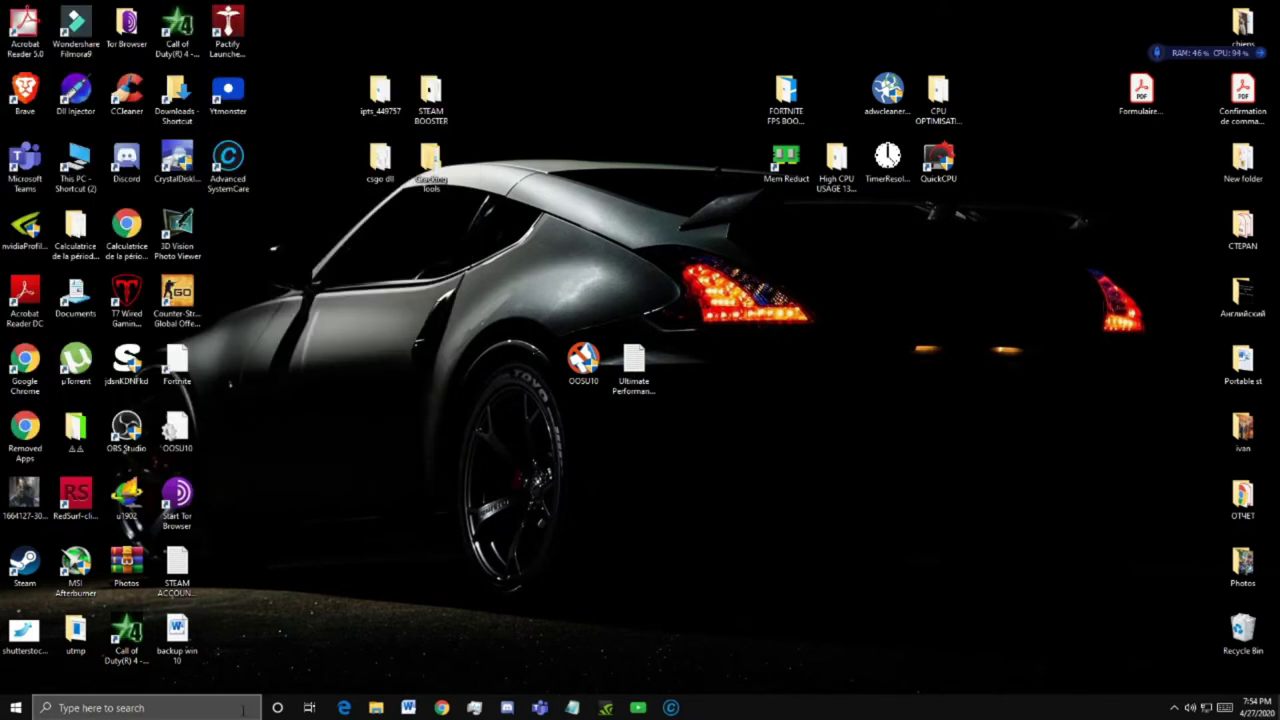
Step: Run powercfg -duplicatescheme e9a42b02-d5df-448d-aa00-03f14749eb61 in Command Prompt and close the window
{"action": "left_click", "coordinate": [150, 707]}
{"action": "type", "text": "cmd"}
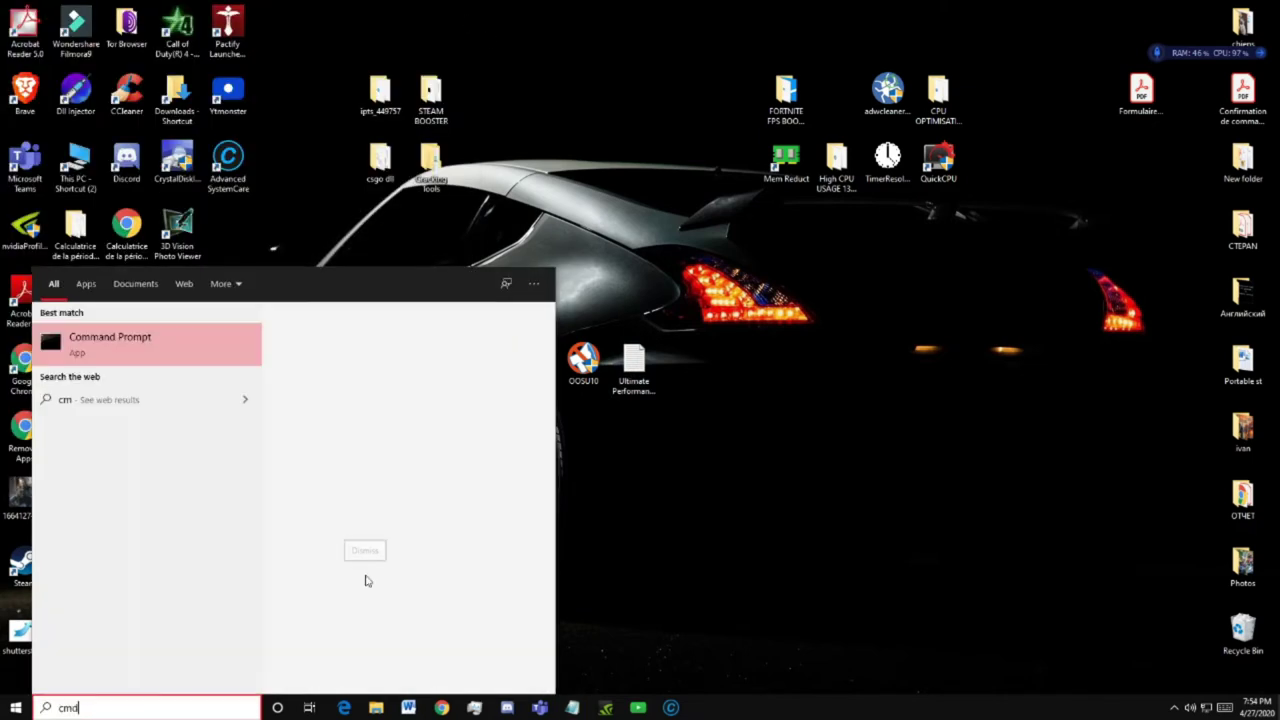
{"action": "key", "text": "Return"}
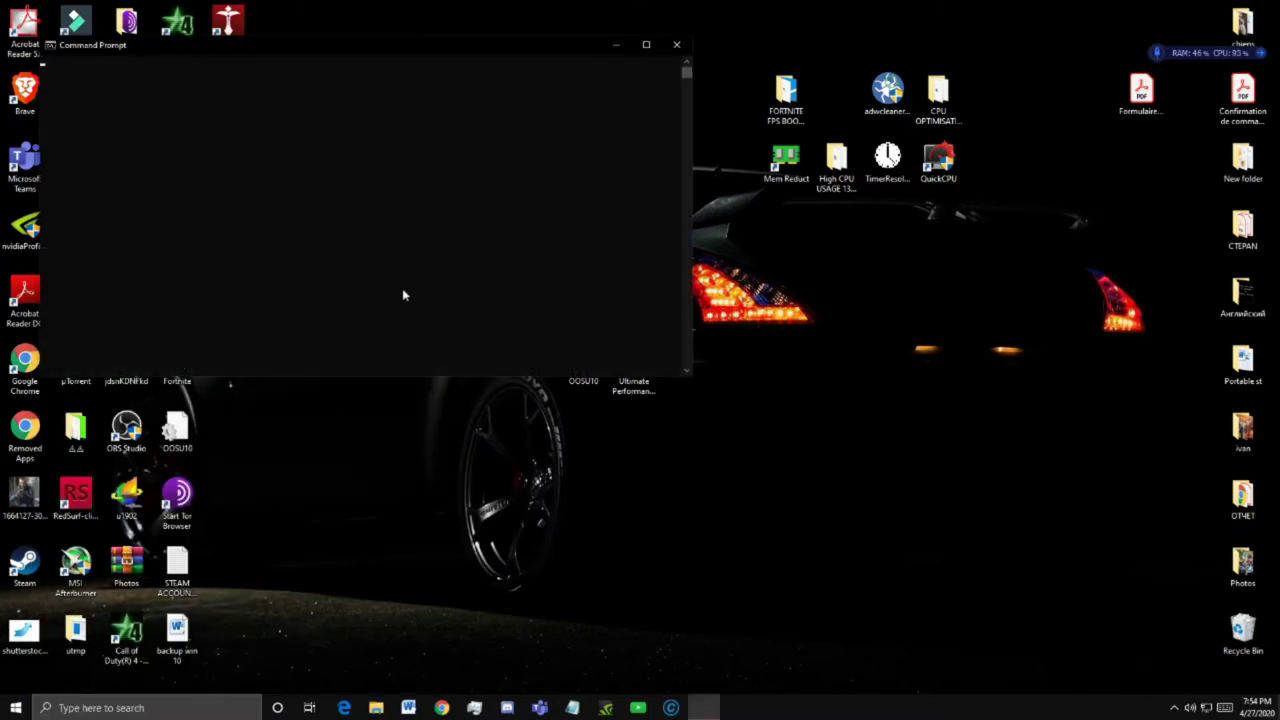
{"action": "key", "text": "ctrl+v"}
{"action": "key", "text": "Return"}
{"action": "left_click_drag", "start_coordinate": [347, 106], "coordinate": [463, 106]}
{"action": "left_click", "coordinate": [522, 149]}
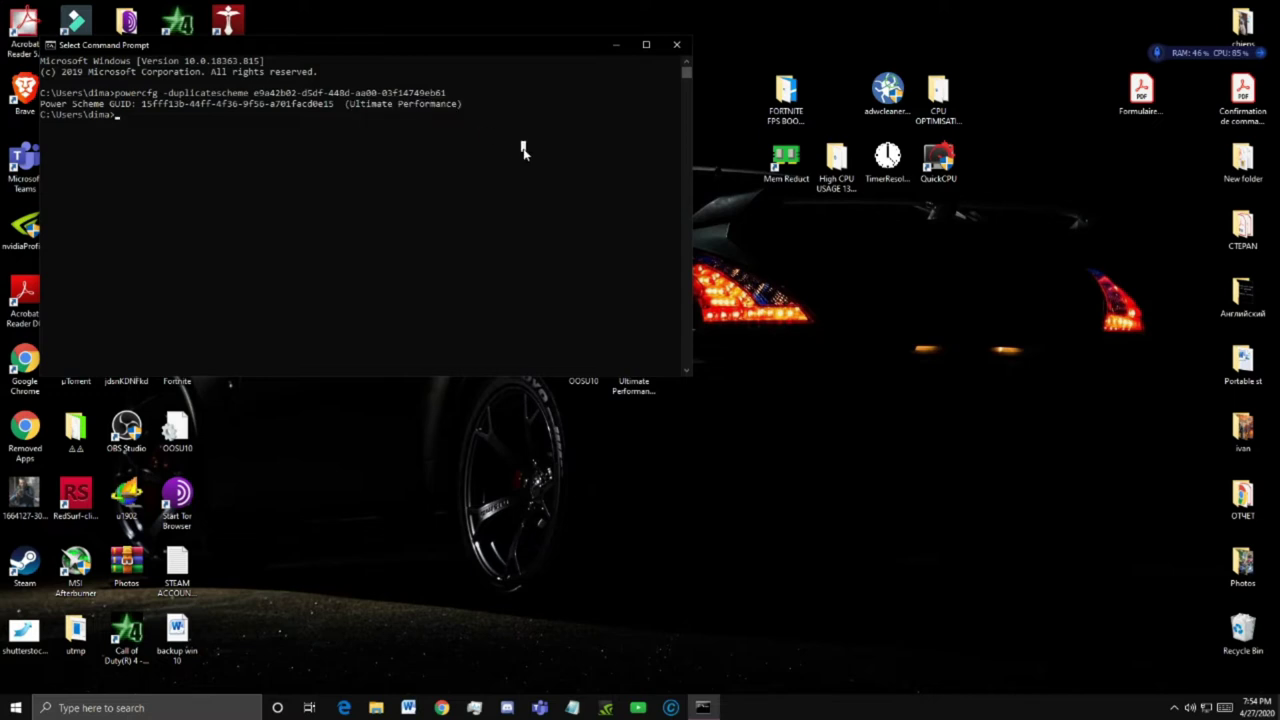
{"action": "left_click", "coordinate": [676, 44]}
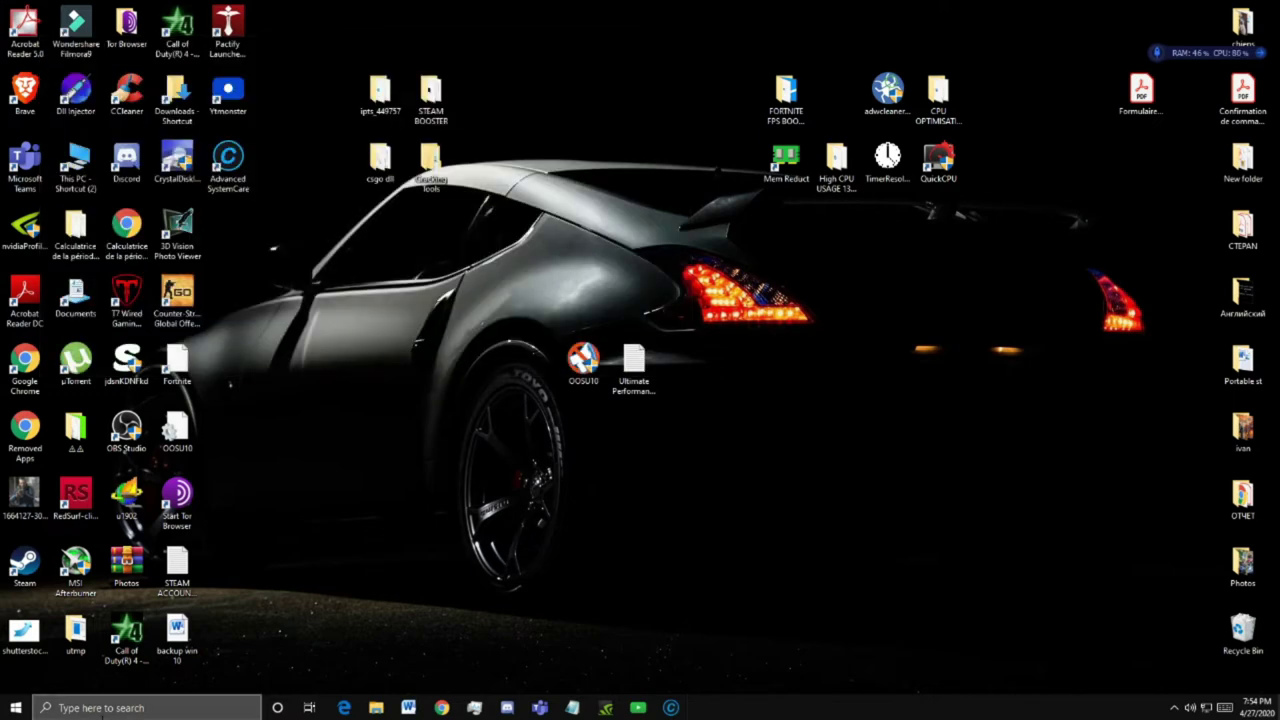
Step: Find the power plan settings, choose the Ultimate Performance plan and close Power Options
{"action": "left_click", "coordinate": [245, 707]}
{"action": "type", "text": "power"}
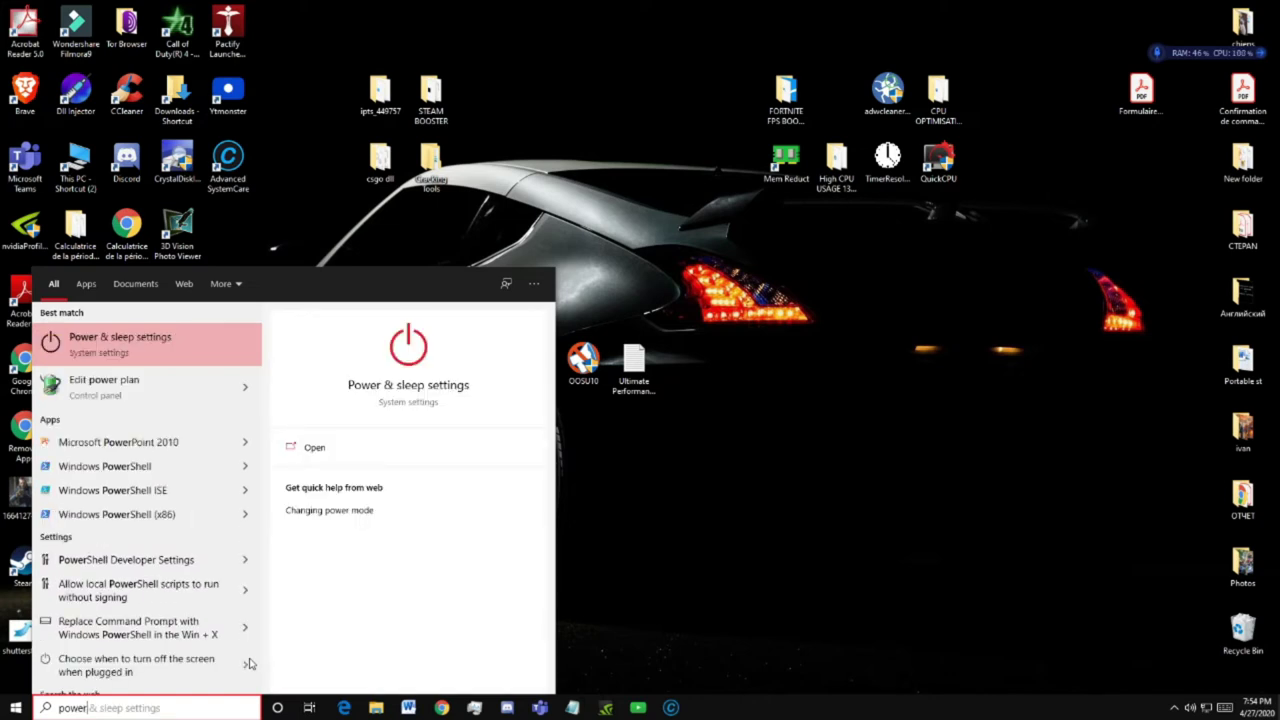
{"action": "type", "text": " plan"}
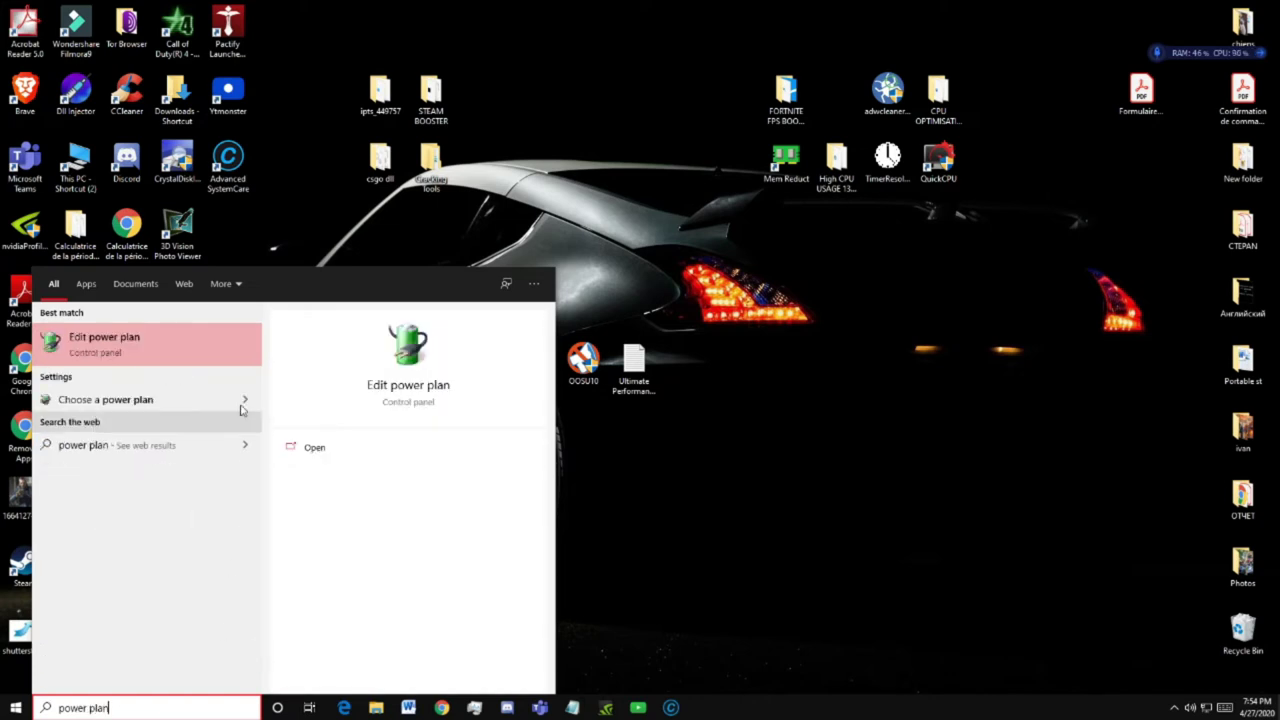
{"action": "left_click", "coordinate": [246, 401]}
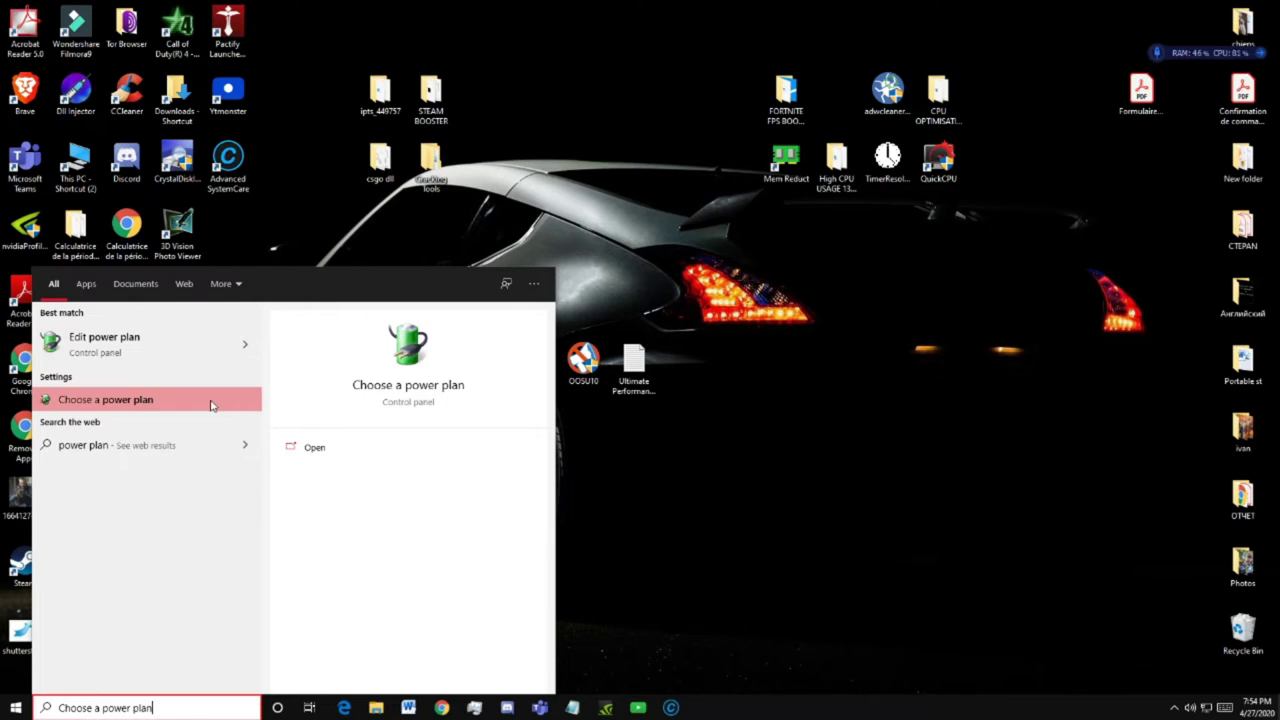
{"action": "left_click", "coordinate": [503, 347]}
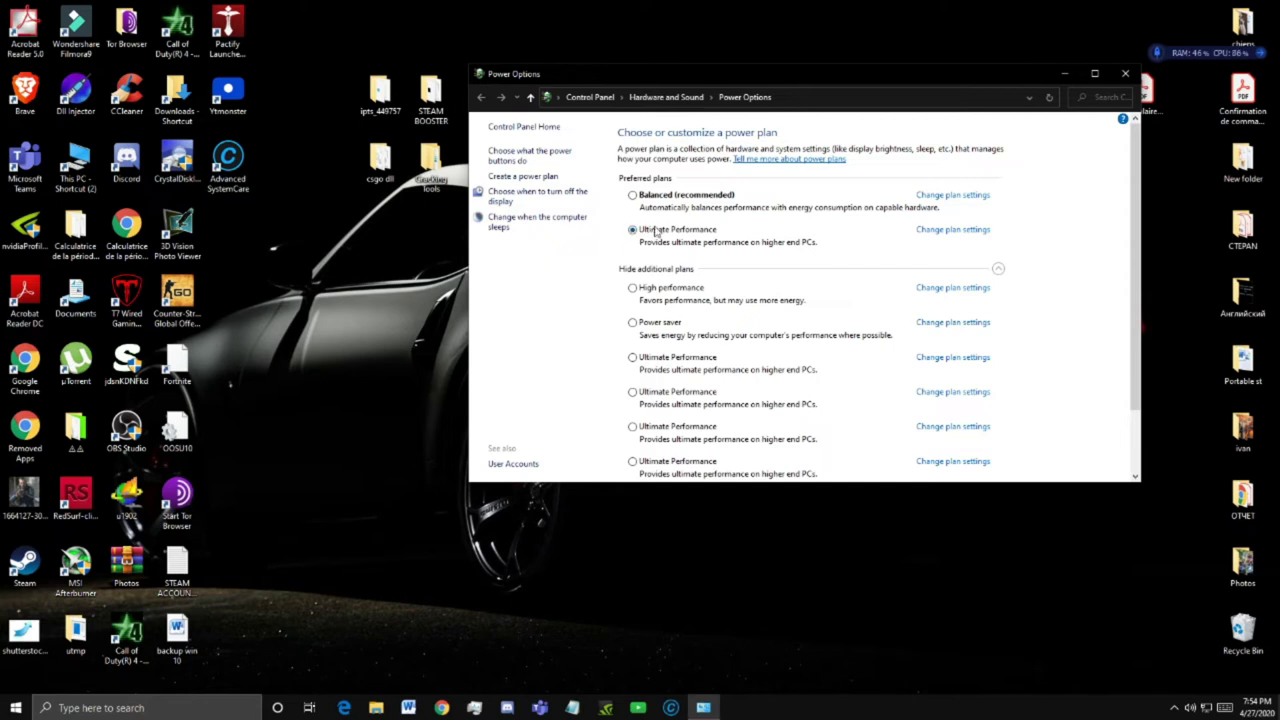
{"action": "left_click", "coordinate": [1125, 76]}
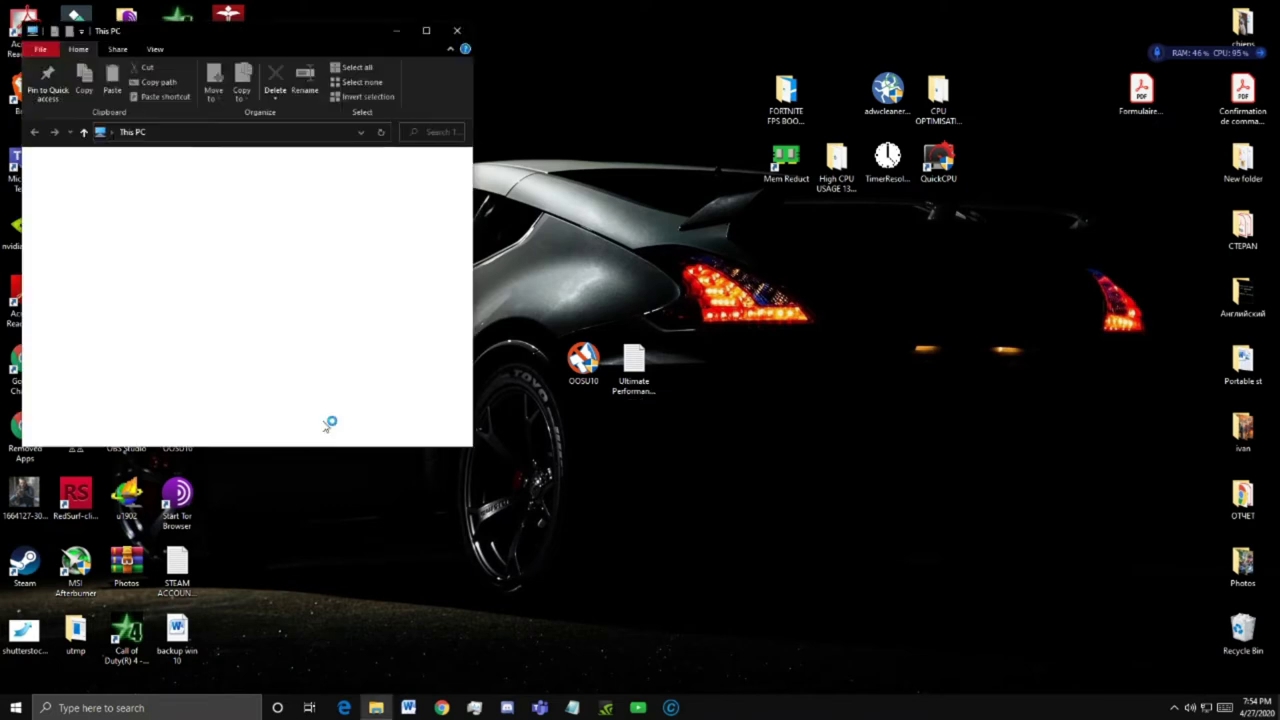
Step: Open the properties of Local Disk (C:) from This PC and close the File Explorer window
{"action": "left_click_drag", "start_coordinate": [276, 38], "coordinate": [270, 26]}
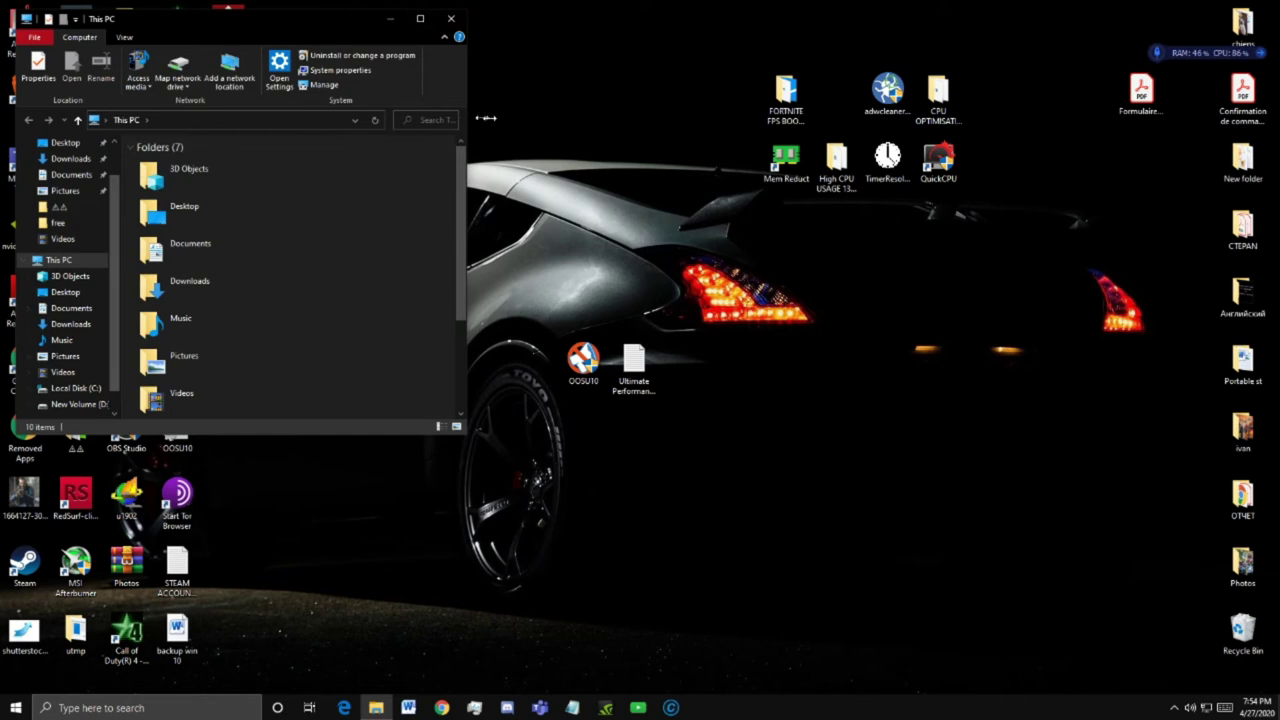
{"action": "left_click_drag", "start_coordinate": [486, 118], "coordinate": [601, 120]}
{"action": "left_click", "coordinate": [247, 345]}
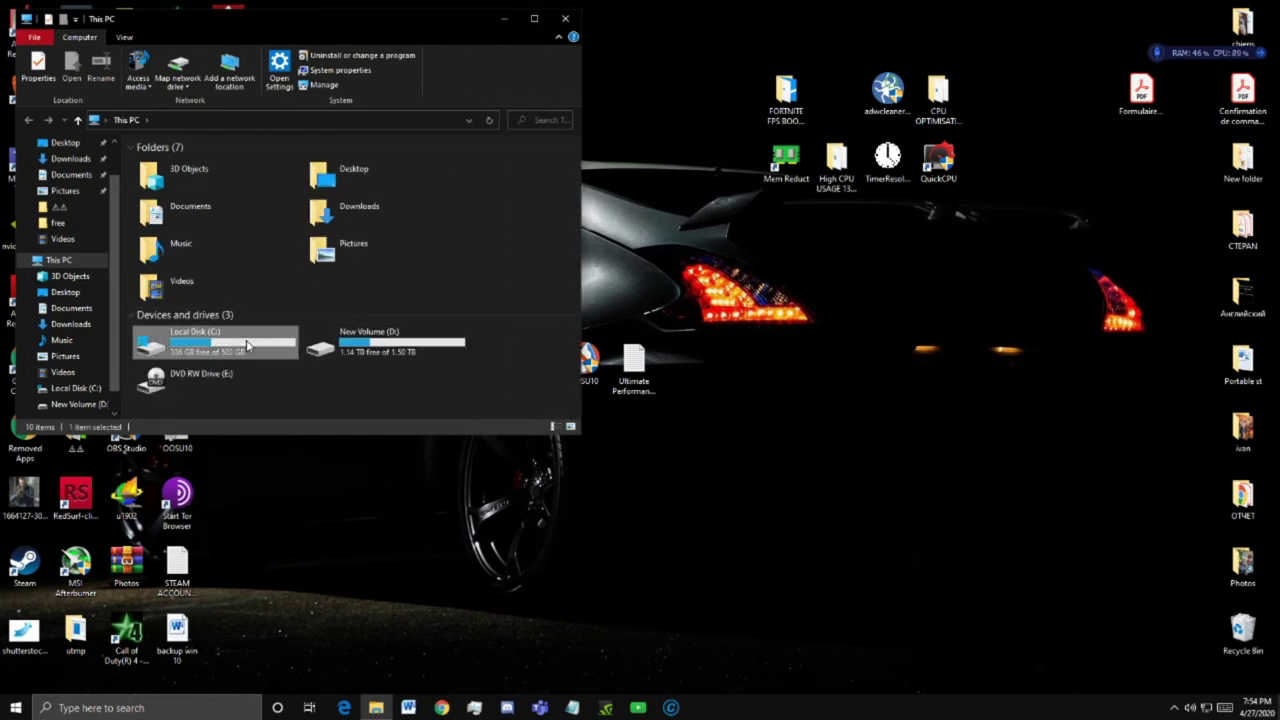
{"action": "right_click", "coordinate": [247, 345]}
{"action": "left_click", "coordinate": [278, 644]}
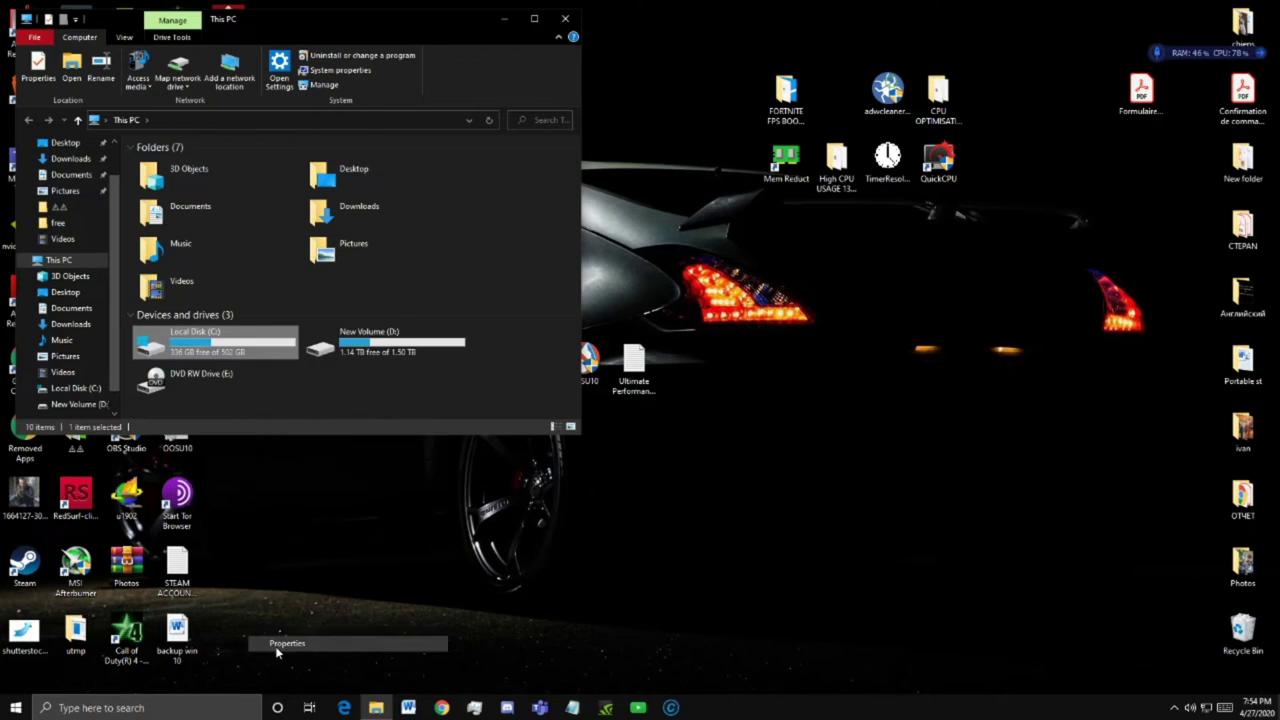
{"action": "left_click", "coordinate": [565, 18]}
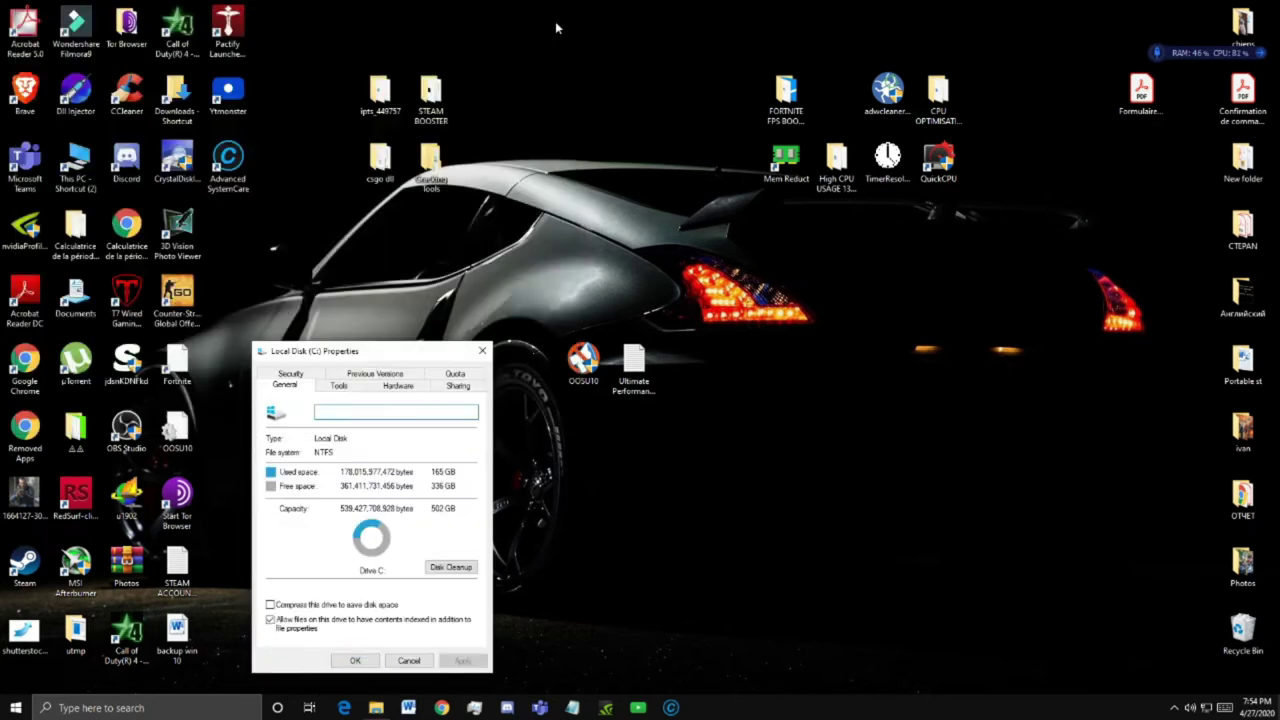
{"action": "left_click_drag", "start_coordinate": [369, 357], "coordinate": [377, 131]}
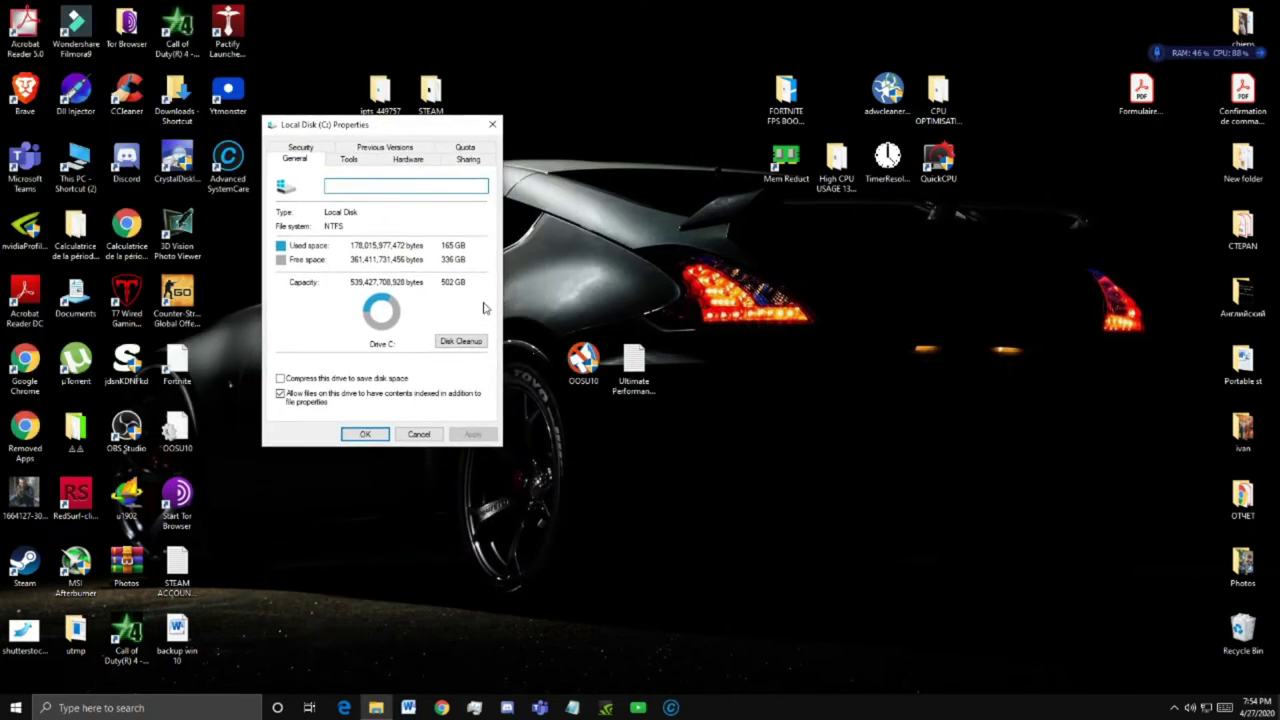
Step: Try Disk Cleanup on drive C: with all file categories marked for deletion, and cancel it
{"action": "left_click", "coordinate": [460, 340]}
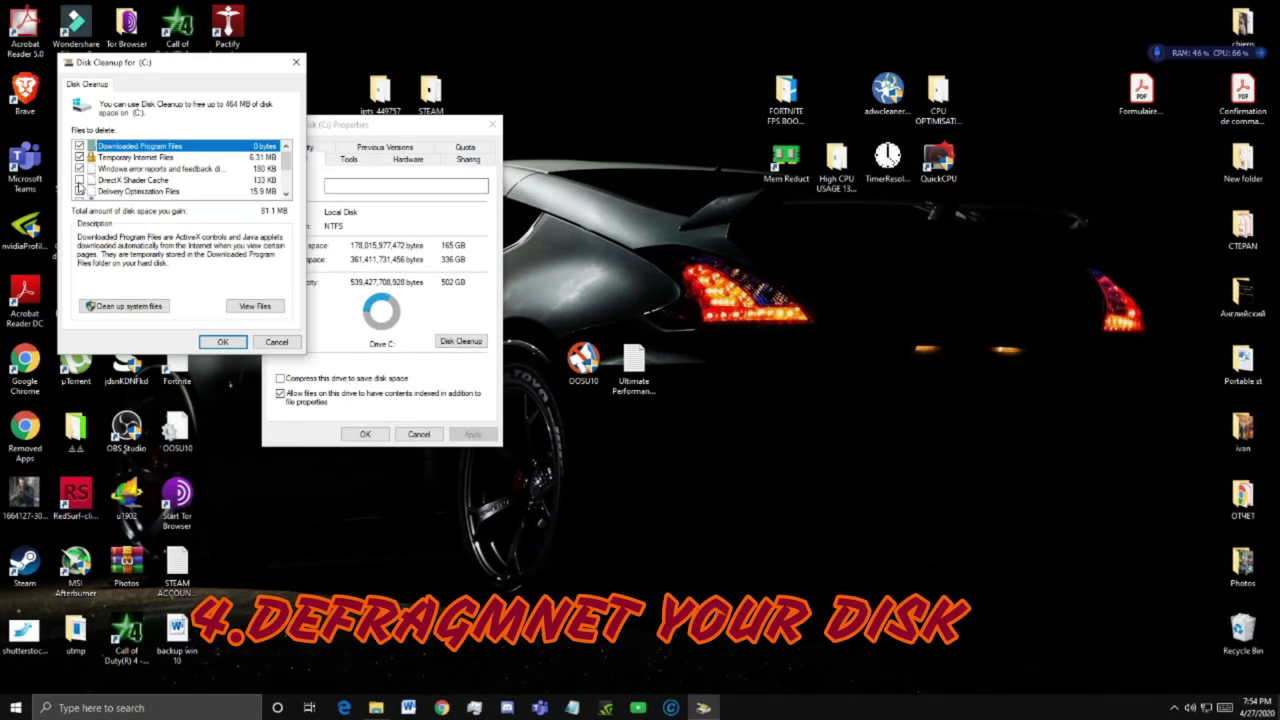
{"action": "left_click", "coordinate": [80, 192]}
{"action": "scroll", "coordinate": [141, 180], "scroll_direction": "down", "scroll_amount": 1}
{"action": "left_click", "coordinate": [80, 170]}
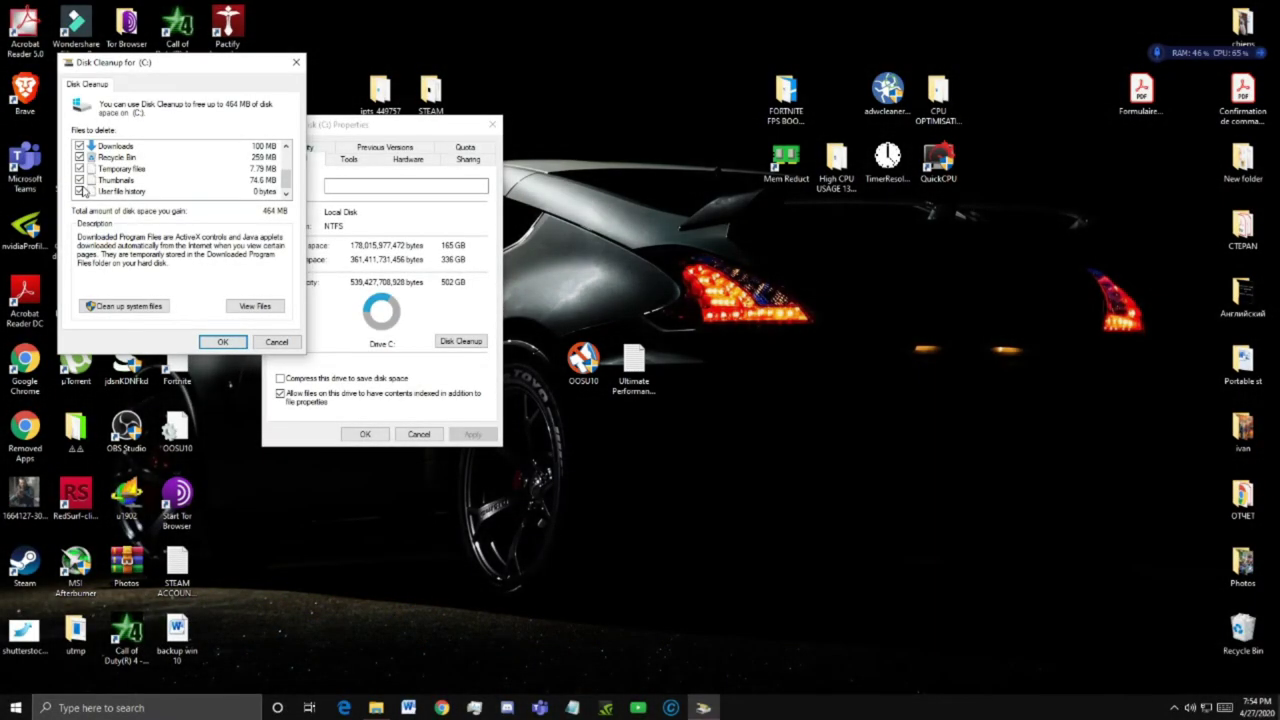
{"action": "scroll", "coordinate": [84, 188], "scroll_direction": "up", "scroll_amount": 2}
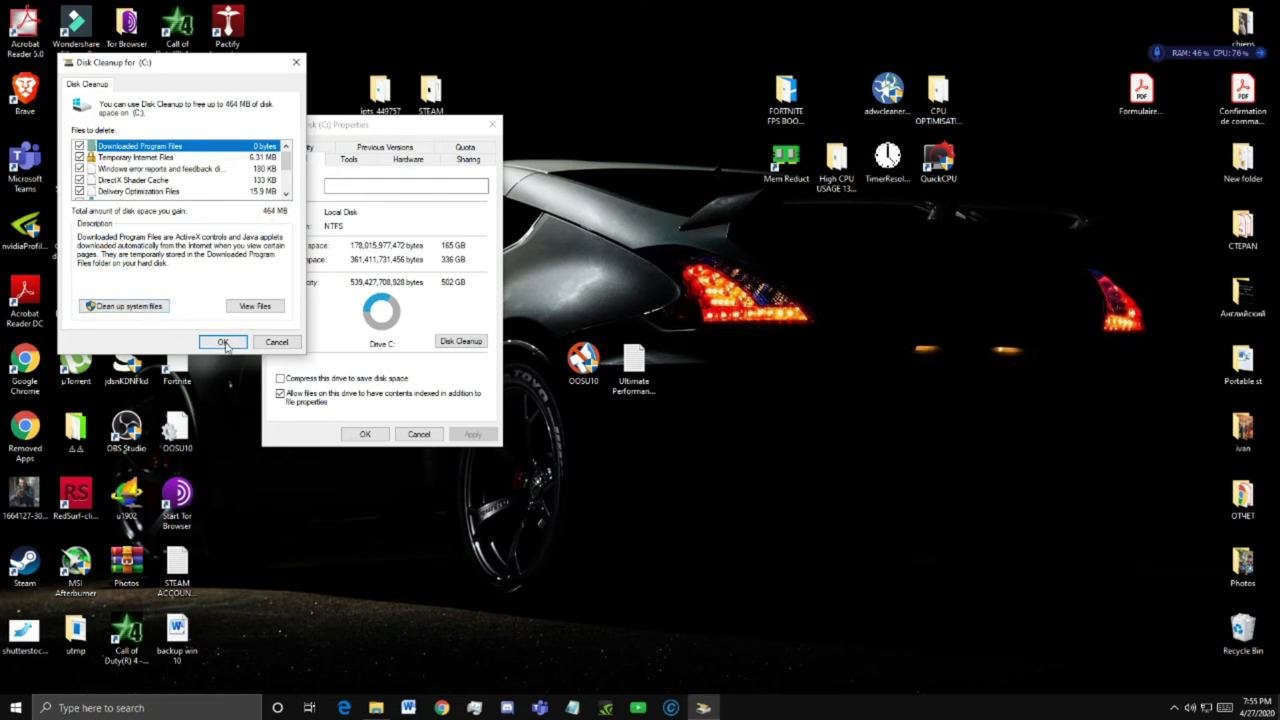
{"action": "left_click", "coordinate": [282, 344]}
Step: Try an error-checking scan of Local Disk (C:) and cancel it
{"action": "left_click", "coordinate": [348, 159]}
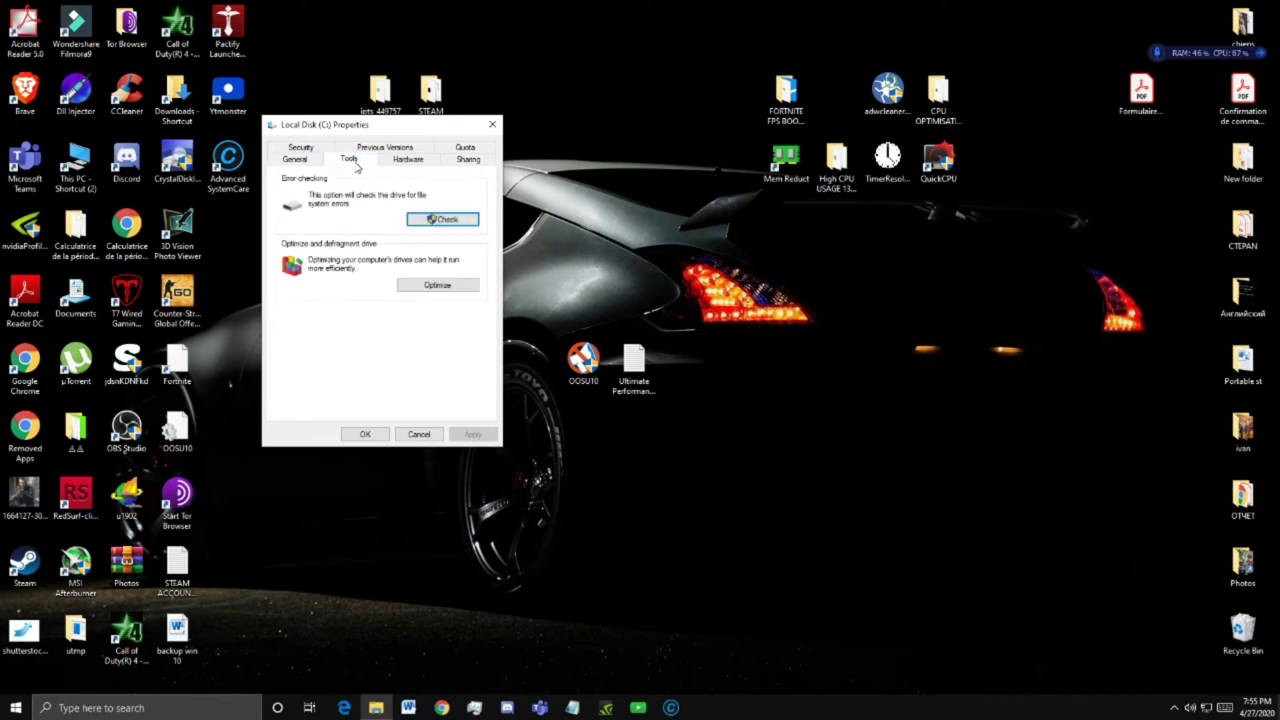
{"action": "left_click", "coordinate": [440, 219]}
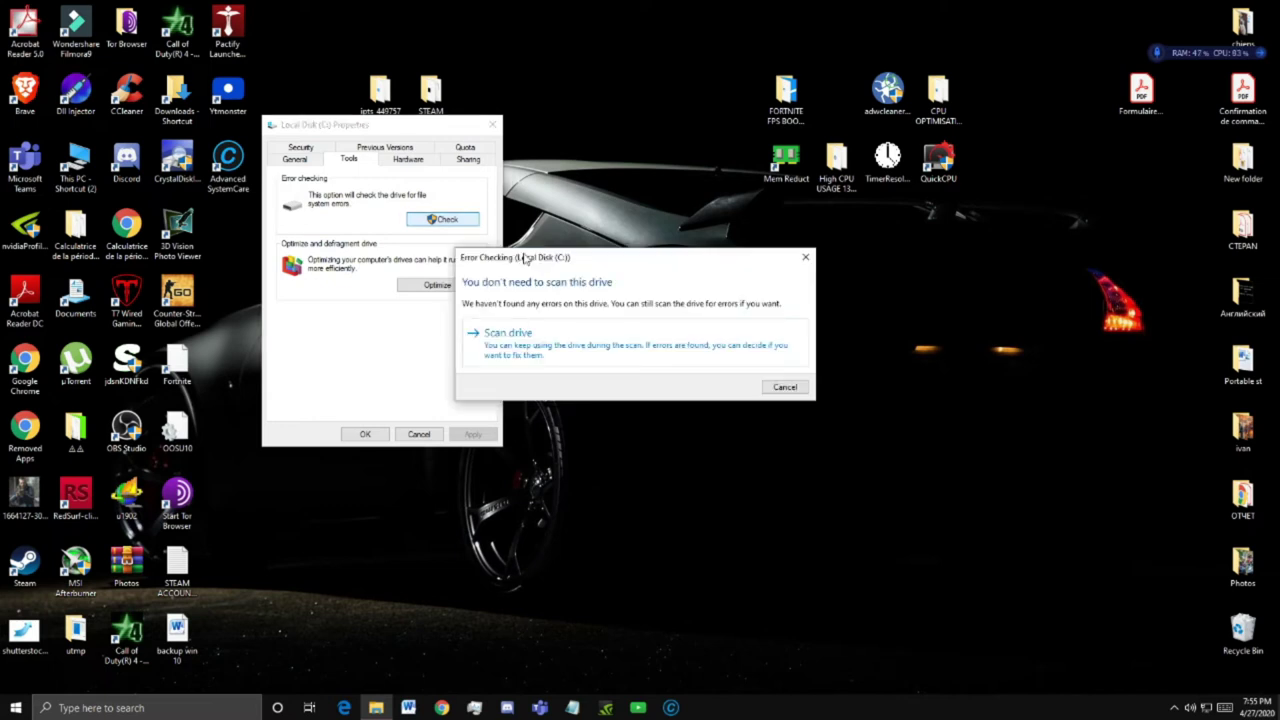
{"action": "left_click", "coordinate": [525, 350]}
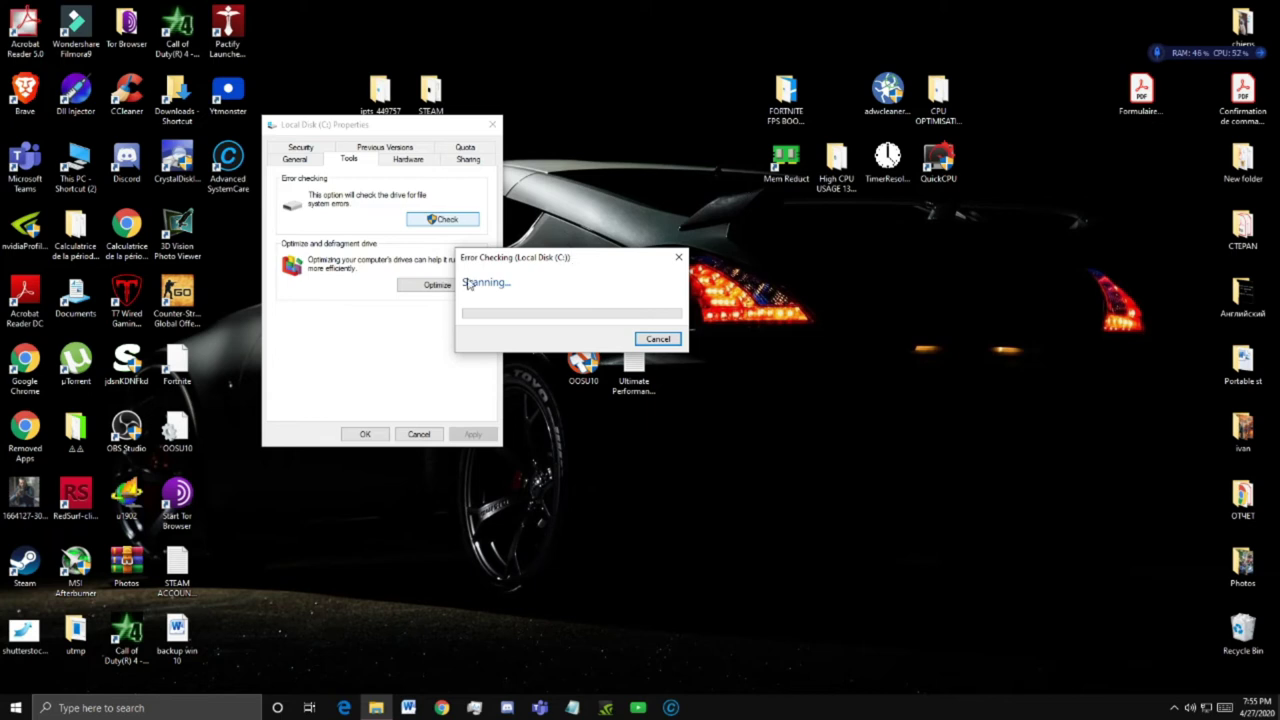
{"action": "left_click", "coordinate": [657, 339]}
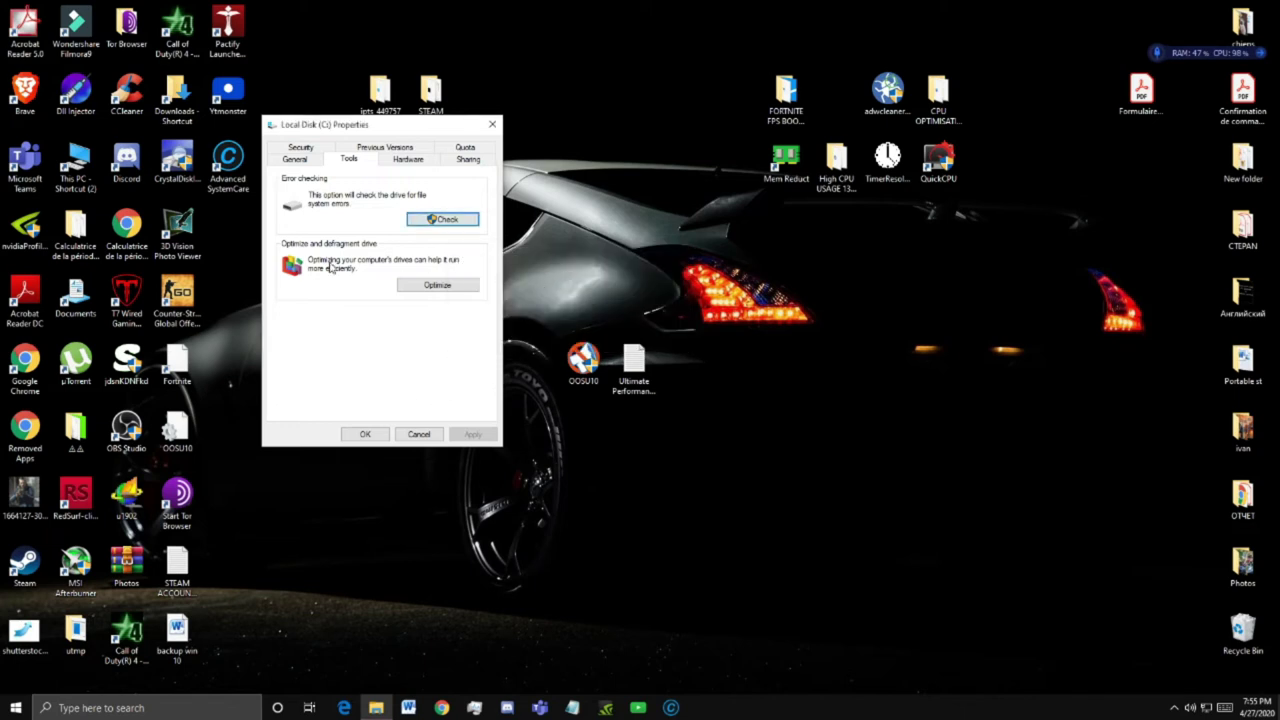
Step: Launch the optimization of drive C: in Advanced SystemCare and stop the disk optimization scan
{"action": "left_click", "coordinate": [449, 288]}
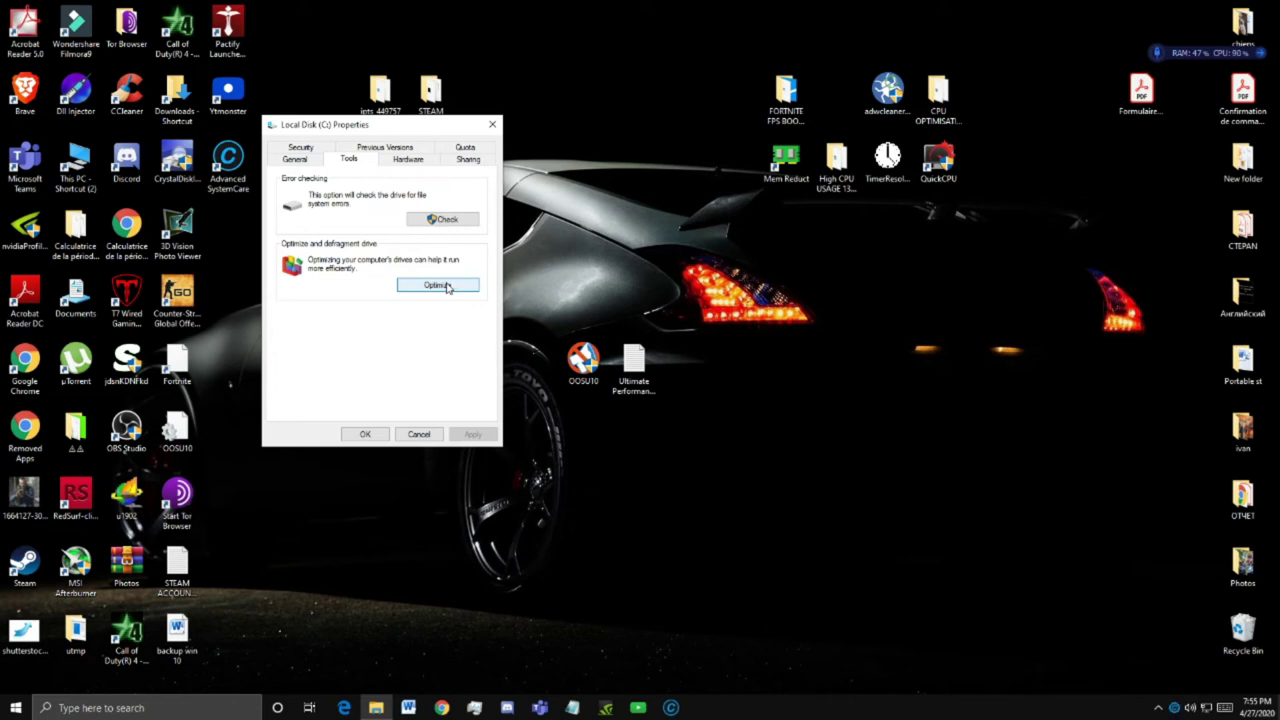
{"action": "left_click", "coordinate": [457, 288]}
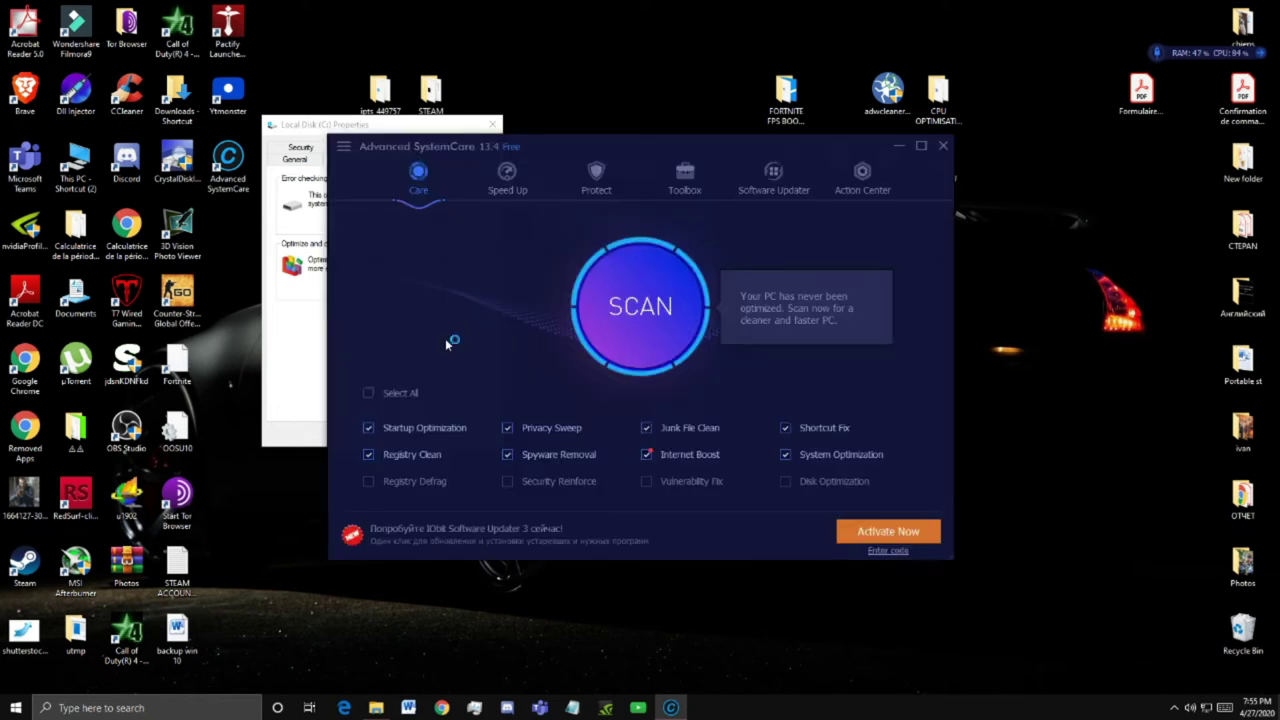
{"action": "left_click", "coordinate": [618, 292]}
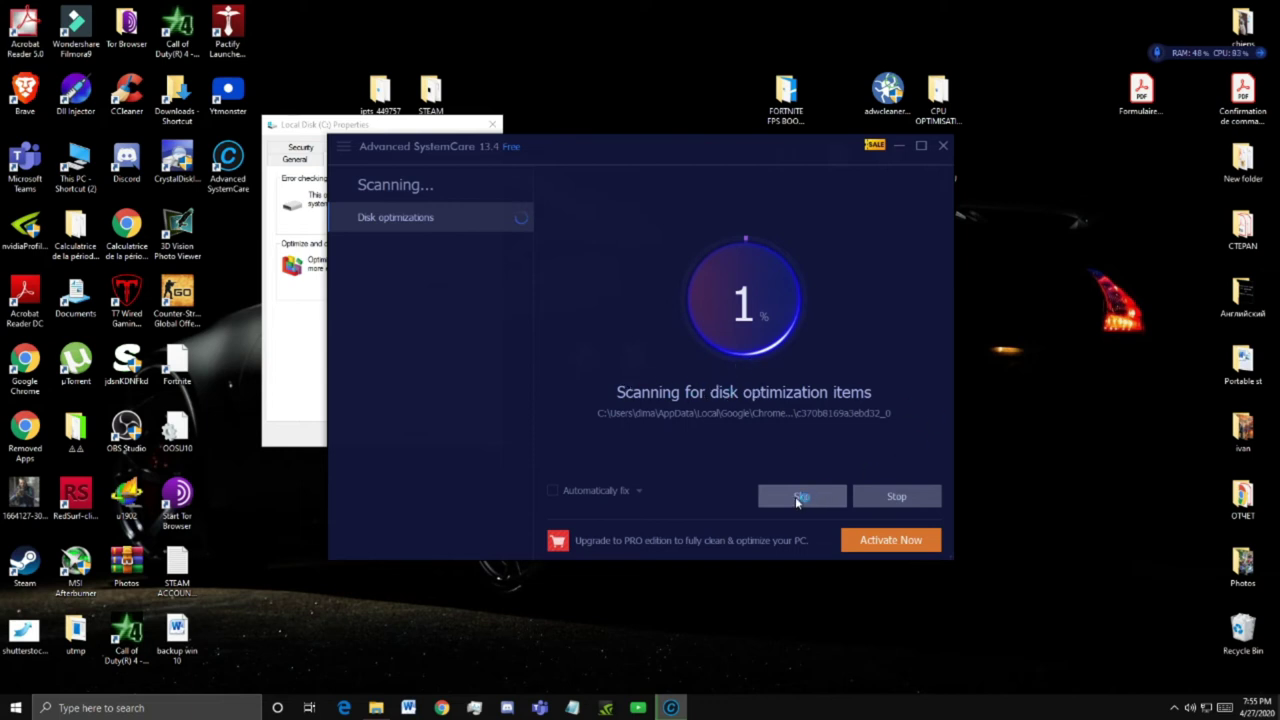
{"action": "left_click", "coordinate": [896, 496]}
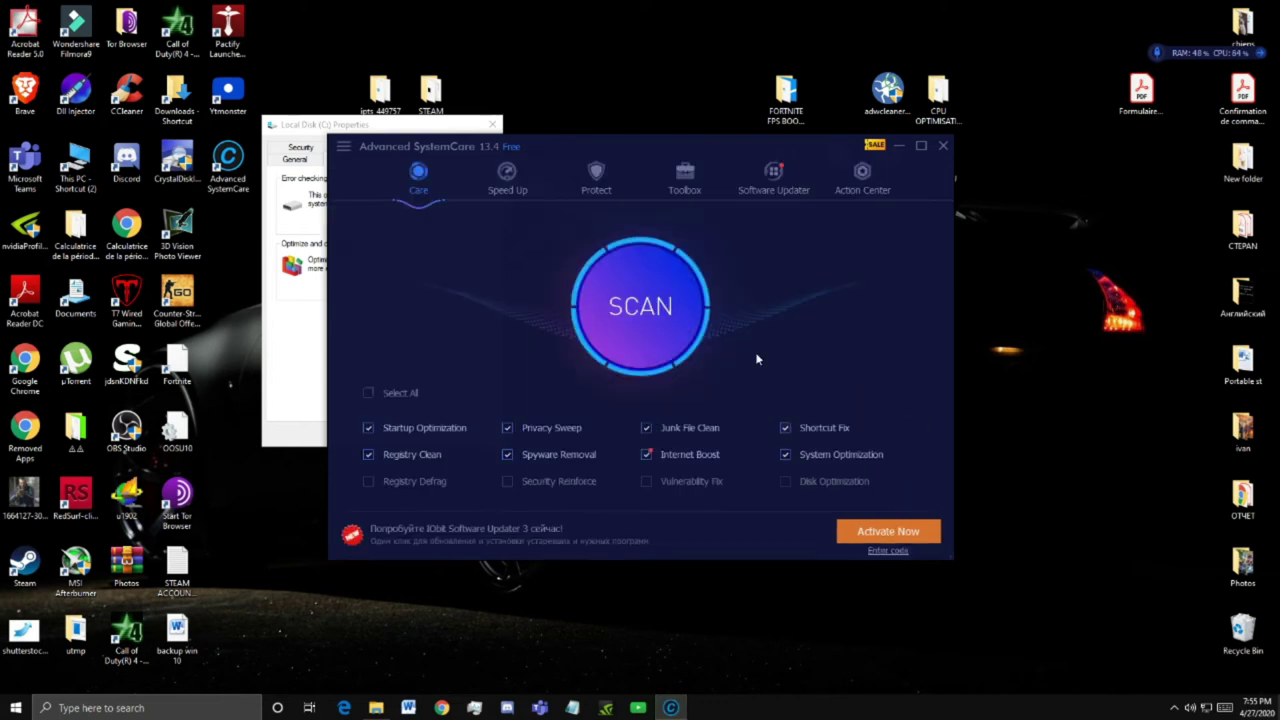
Step: Start an Advanced SystemCare scan with the preselected categories and close the Local Disk (C:) Properties window
{"action": "left_click", "coordinate": [643, 287]}
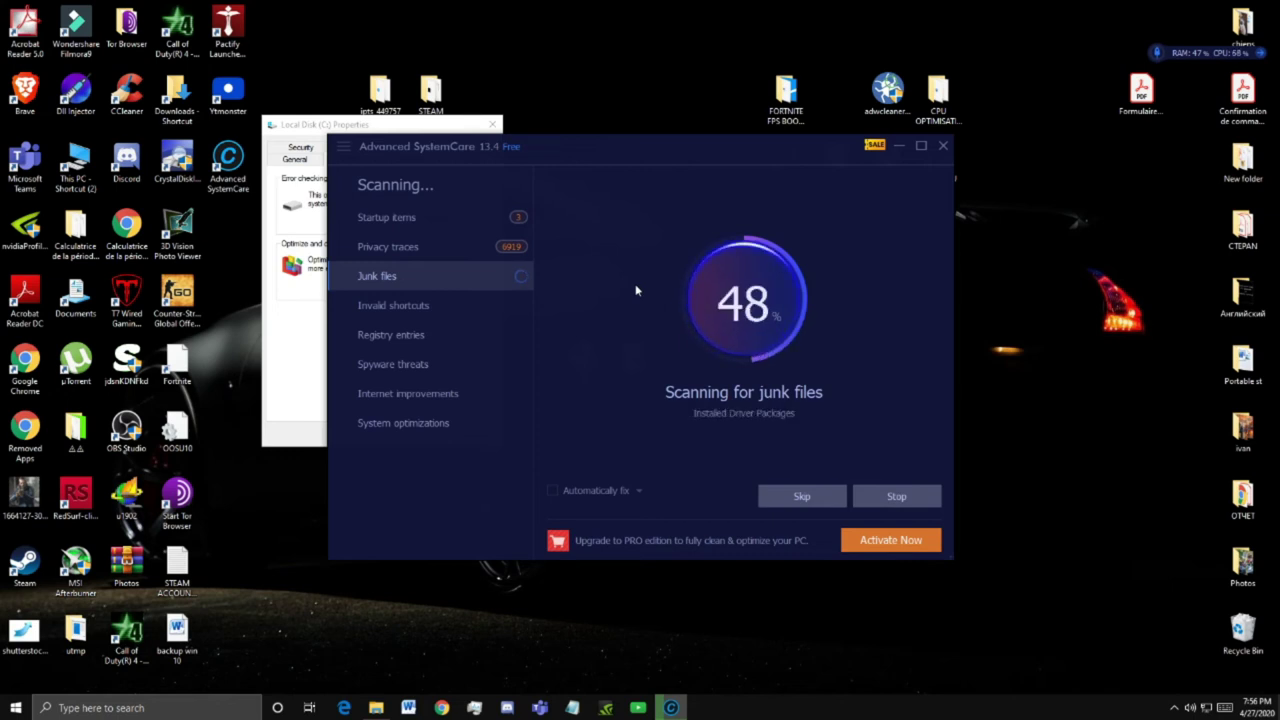
{"action": "left_click_drag", "start_coordinate": [345, 124], "coordinate": [118, 123]}
{"action": "left_click", "coordinate": [265, 123]}
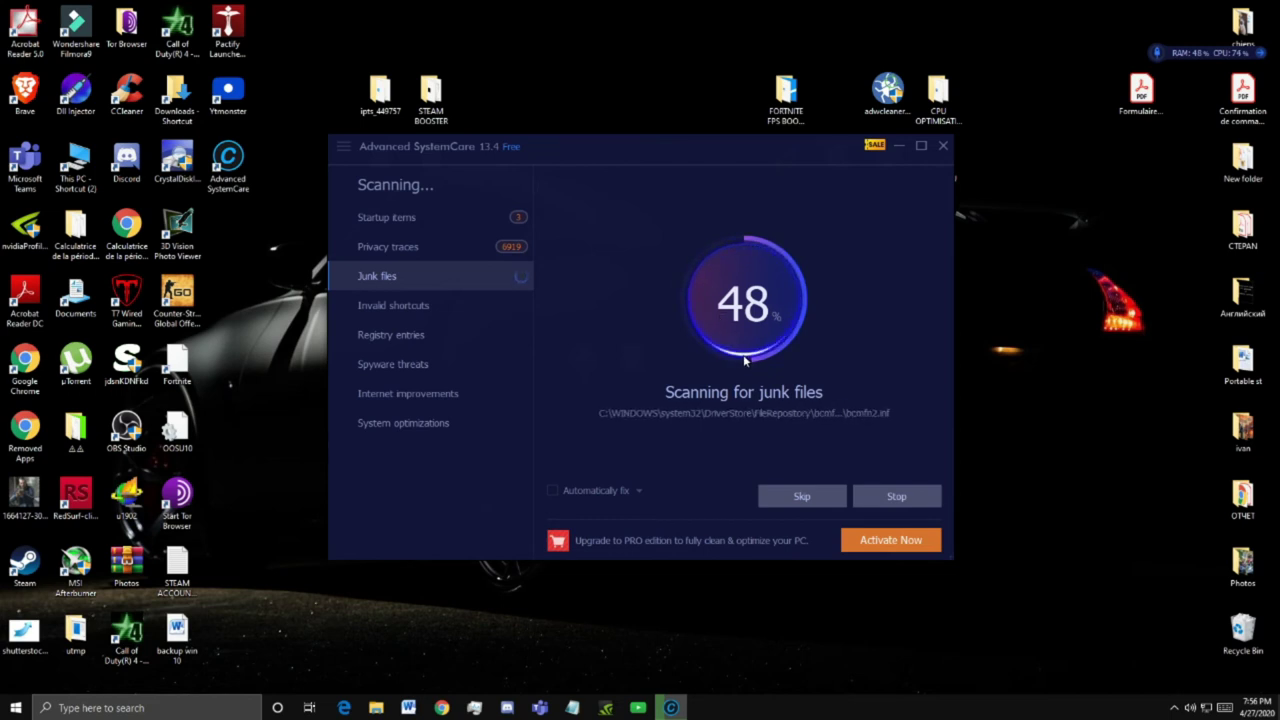
Step: Look over the automatic fix options, stop the running scan and close Advanced SystemCare without fixing the items
{"action": "left_click", "coordinate": [640, 491]}
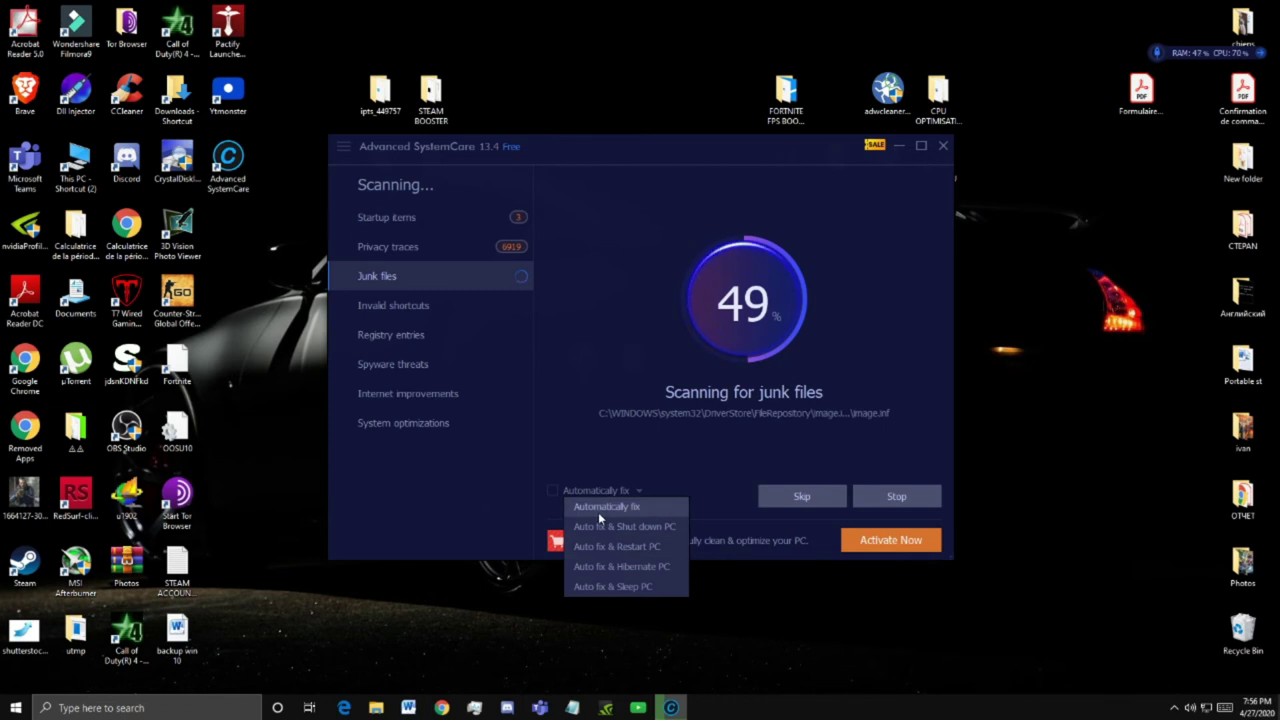
{"action": "left_click", "coordinate": [638, 491]}
{"action": "left_click", "coordinate": [640, 491]}
{"action": "left_click", "coordinate": [677, 453]}
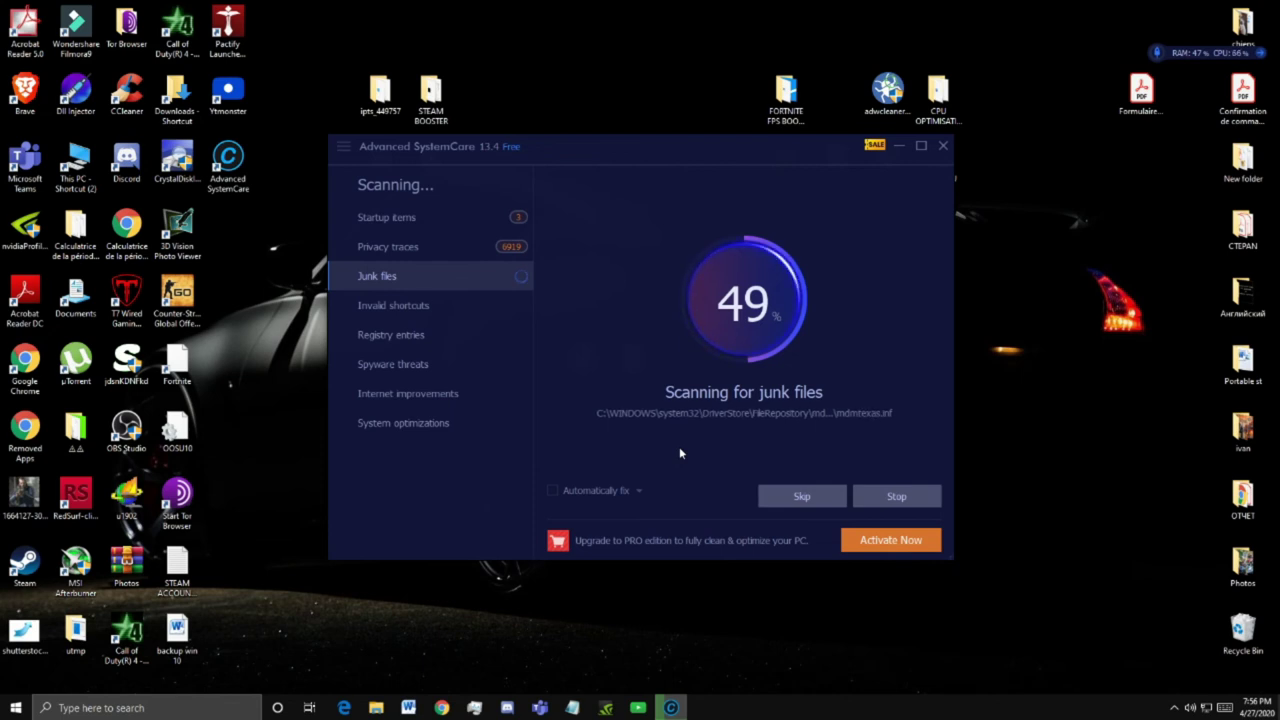
{"action": "left_click", "coordinate": [896, 496]}
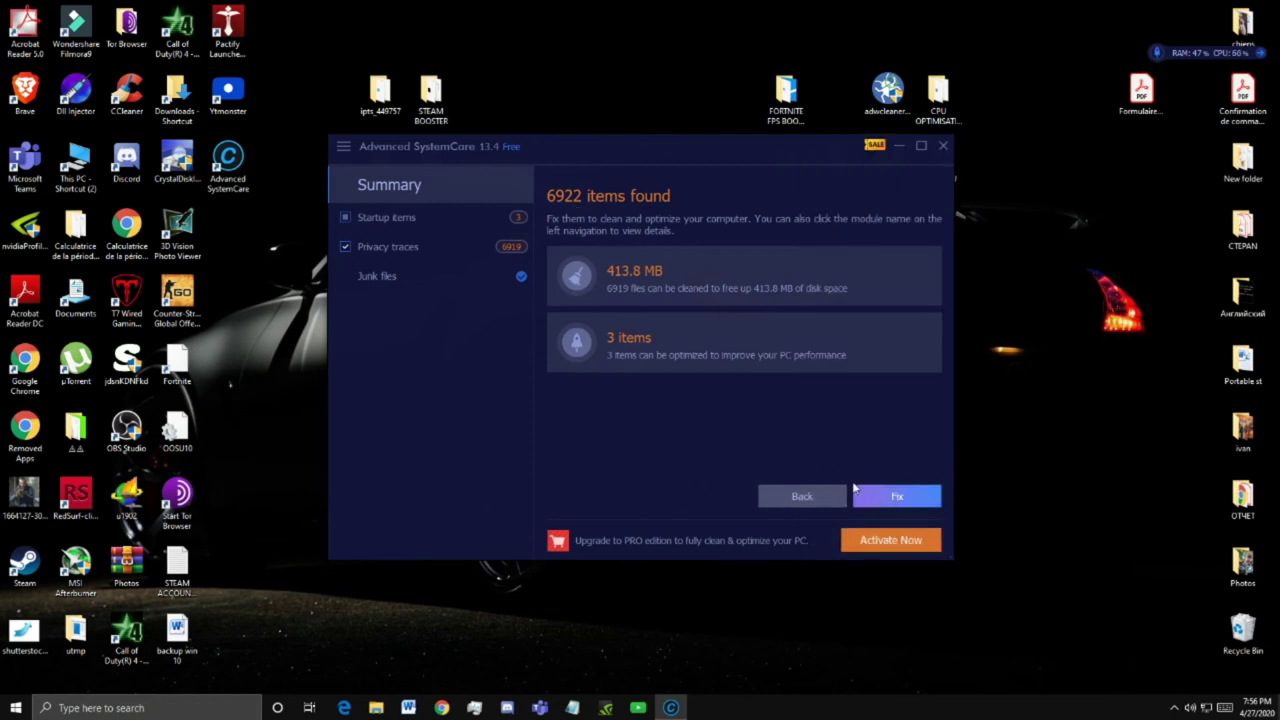
{"action": "left_click", "coordinate": [943, 145]}
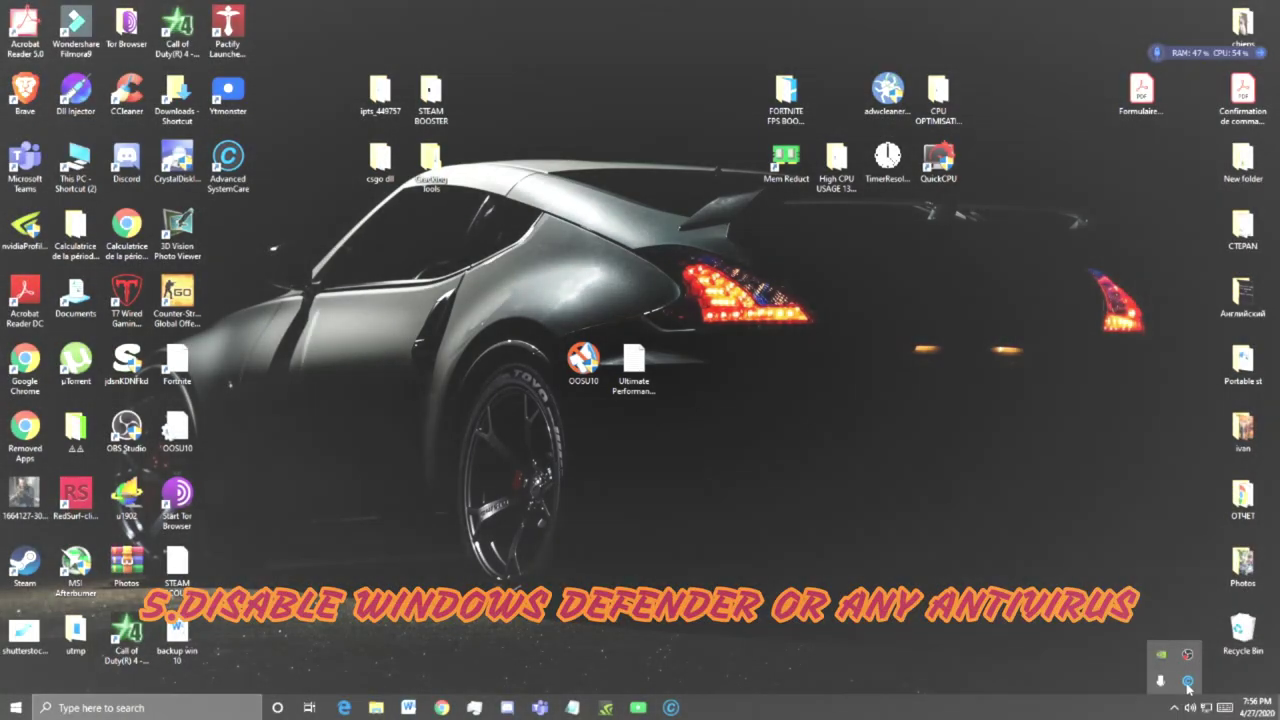
Step: Close the Advanced SystemCare Performance Monitor and confirm closing it
{"action": "right_click", "coordinate": [1187, 680]}
{"action": "left_click", "coordinate": [1066, 680]}
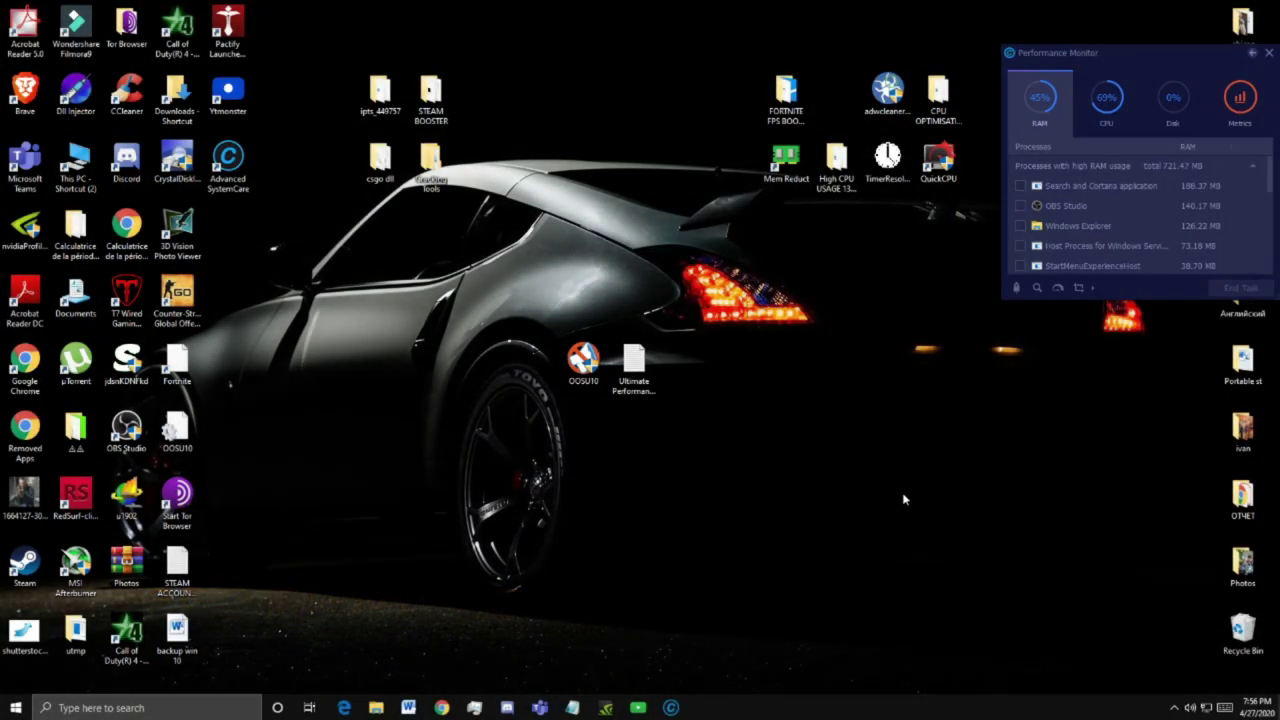
{"action": "left_click", "coordinate": [1268, 53]}
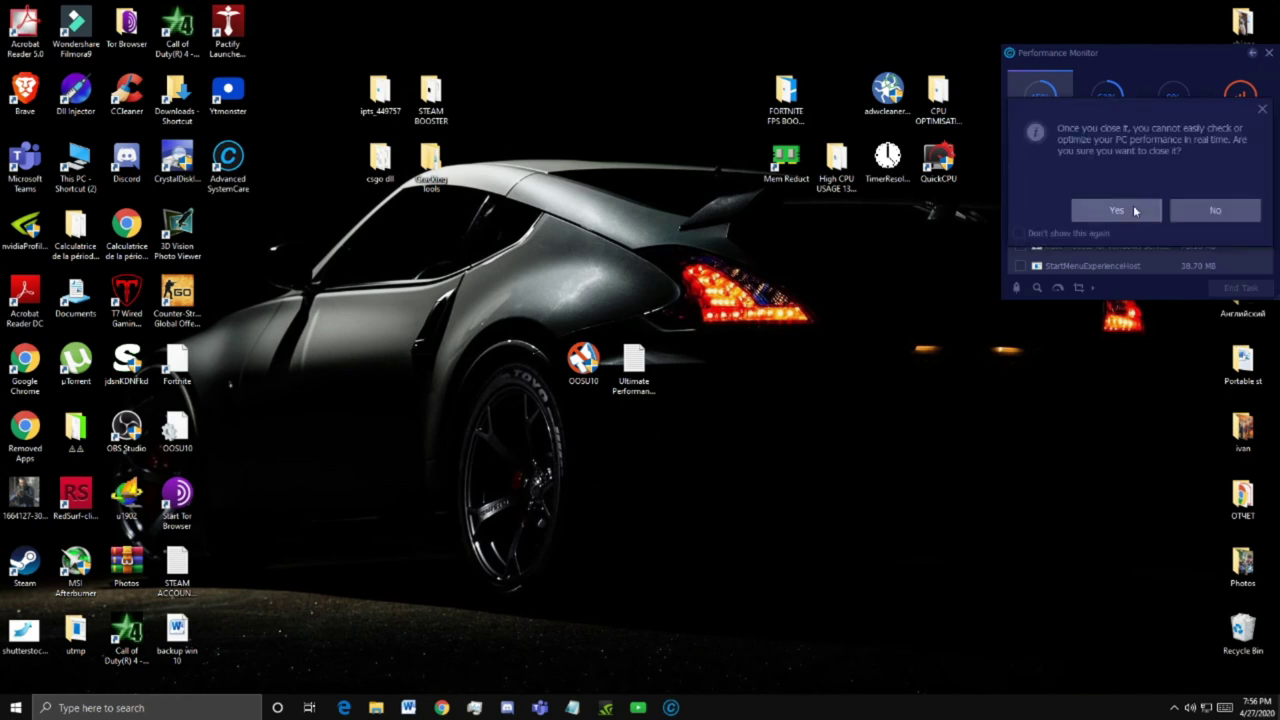
{"action": "left_click", "coordinate": [1132, 211]}
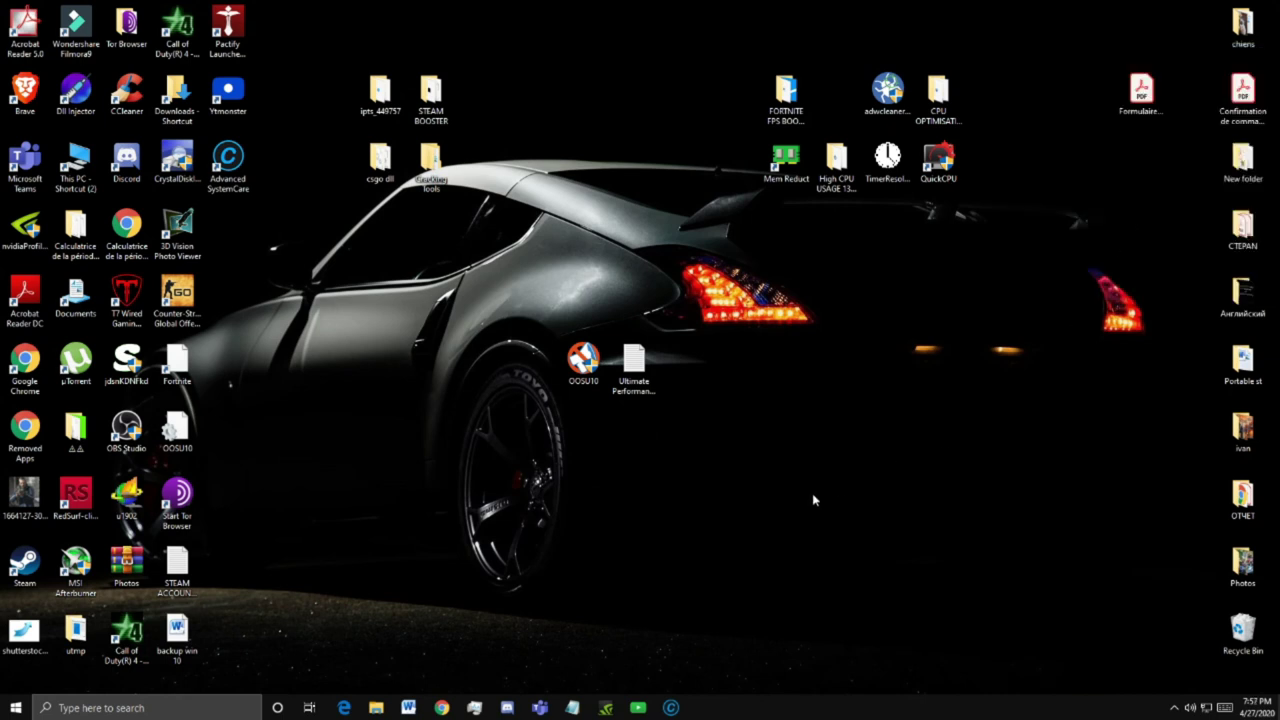
Step: Launch OOSU10 from the desktop and find the Windows Defender and Microsoft SpyNet settings
{"action": "left_click_drag", "start_coordinate": [583, 358], "coordinate": [736, 360]}
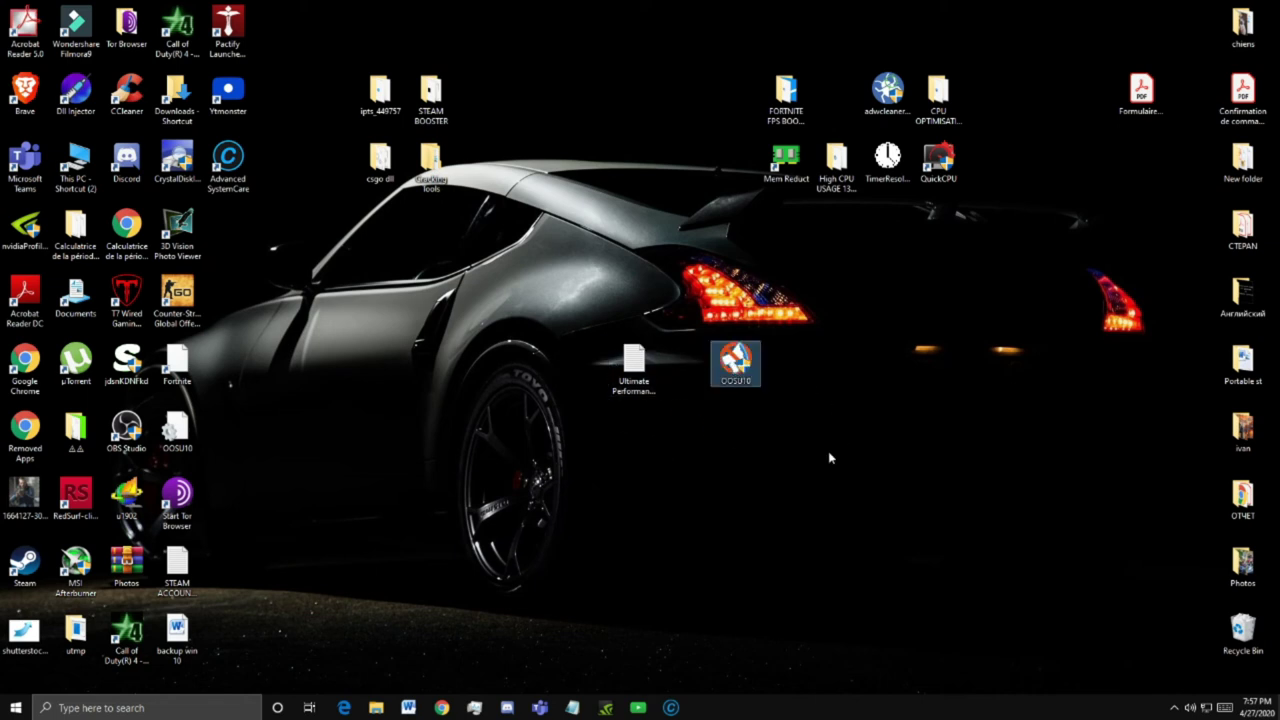
{"action": "double_click", "coordinate": [740, 368]}
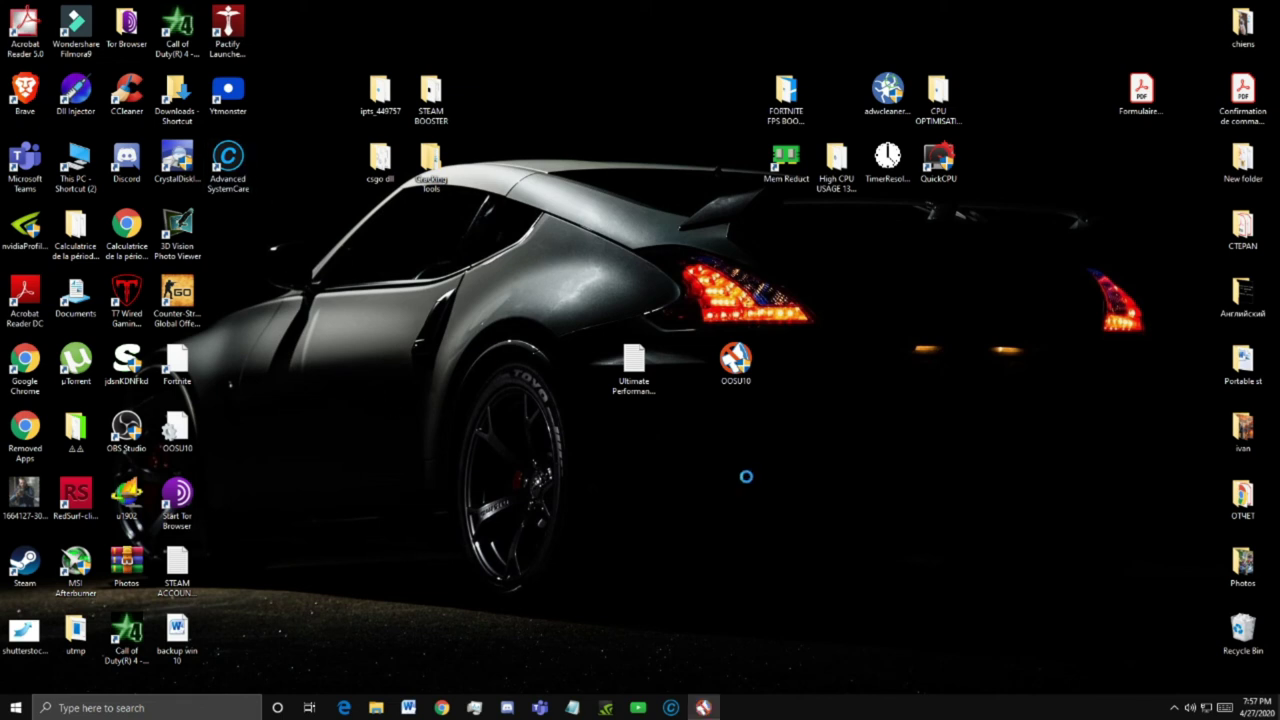
{"action": "scroll", "coordinate": [565, 355], "scroll_direction": "down", "scroll_amount": 8}
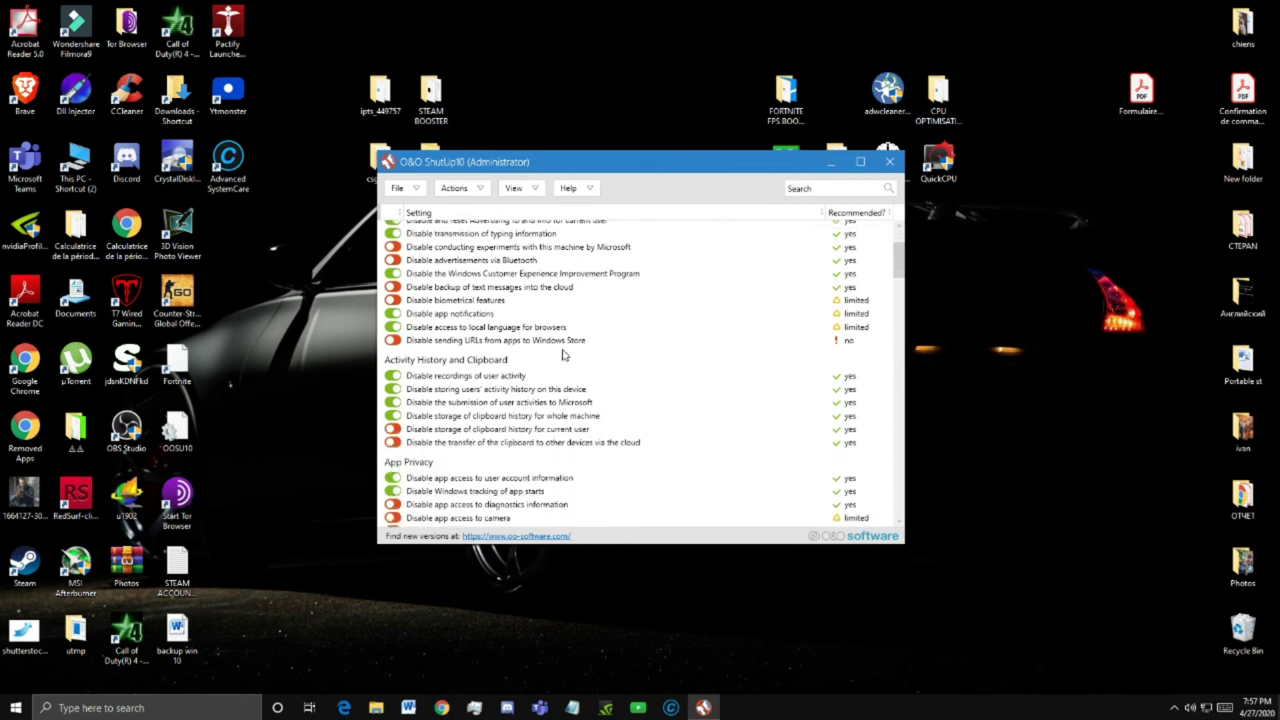
{"action": "scroll", "coordinate": [563, 363], "scroll_direction": "down", "scroll_amount": 8}
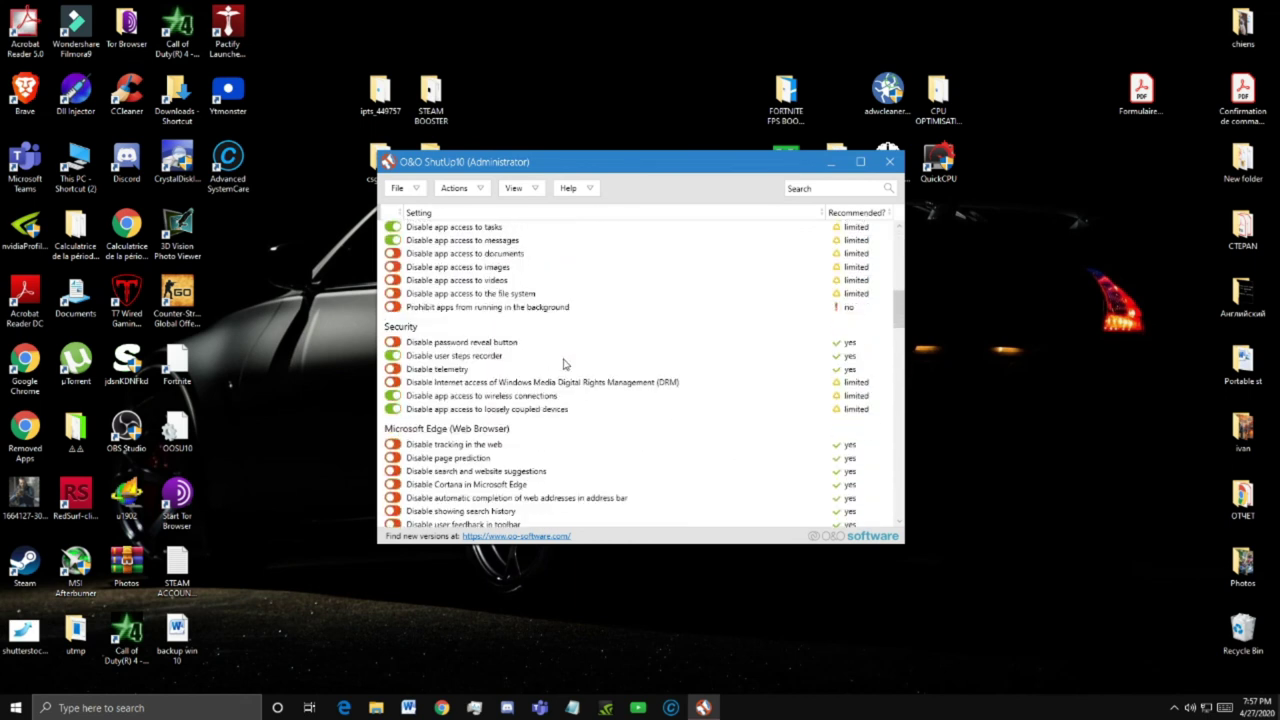
{"action": "left_click_drag", "start_coordinate": [903, 344], "coordinate": [888, 462]}
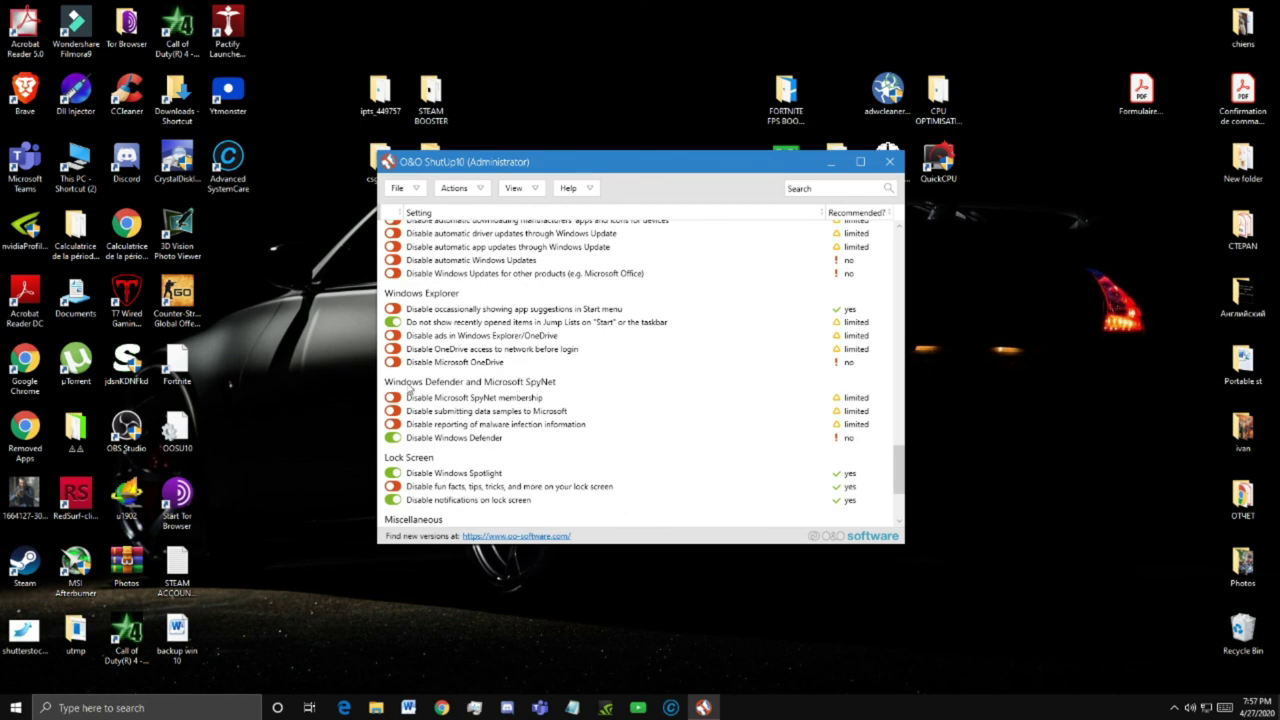
Step: Read the description of the Disable Microsoft SpyNet membership setting and collapse it
{"action": "left_click", "coordinate": [480, 398]}
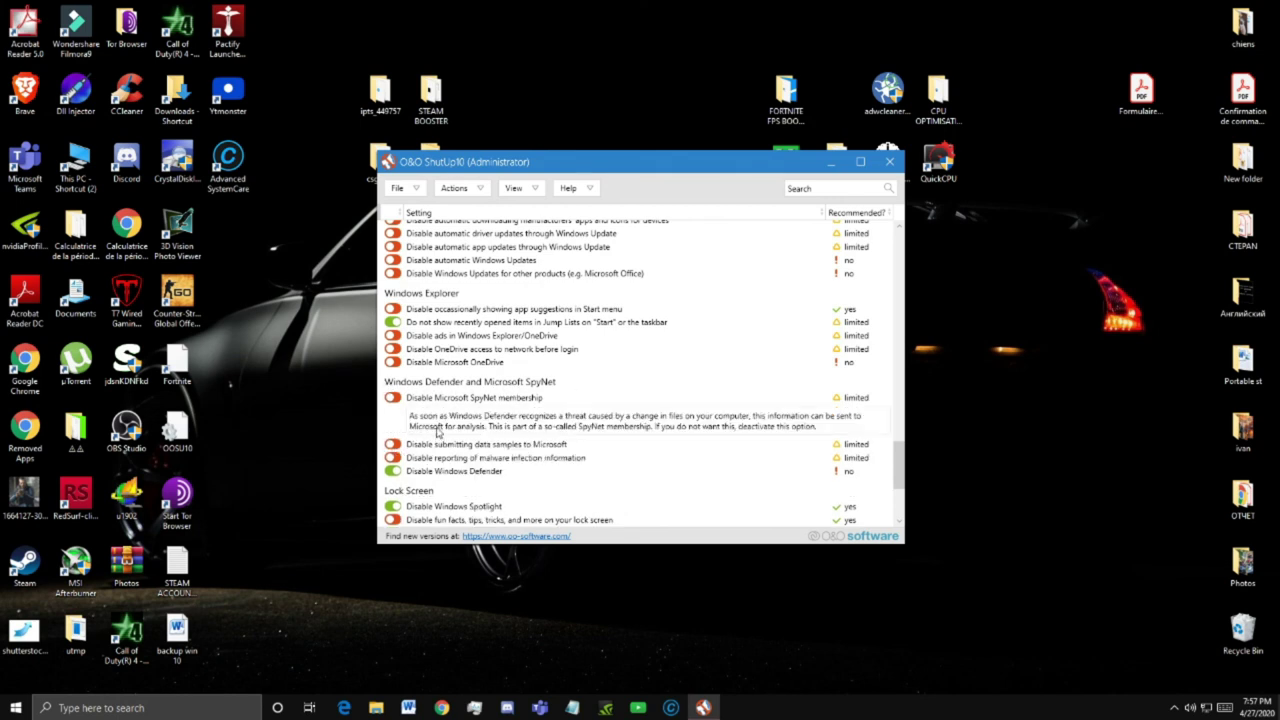
{"action": "left_click", "coordinate": [458, 399]}
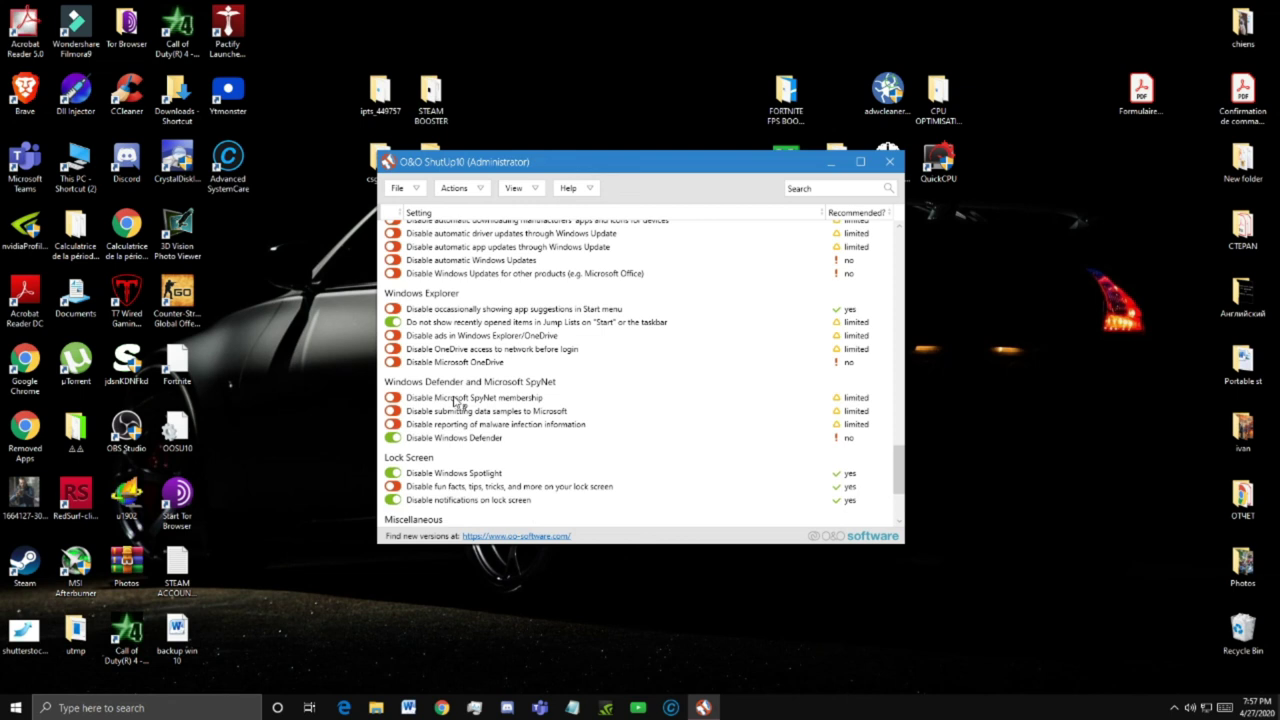
{"action": "left_click", "coordinate": [447, 404]}
Step: Try to change a Windows Defender and Microsoft SpyNet setting, cancel at the restore point question and close O&O ShutUp10
{"action": "left_click", "coordinate": [513, 416]}
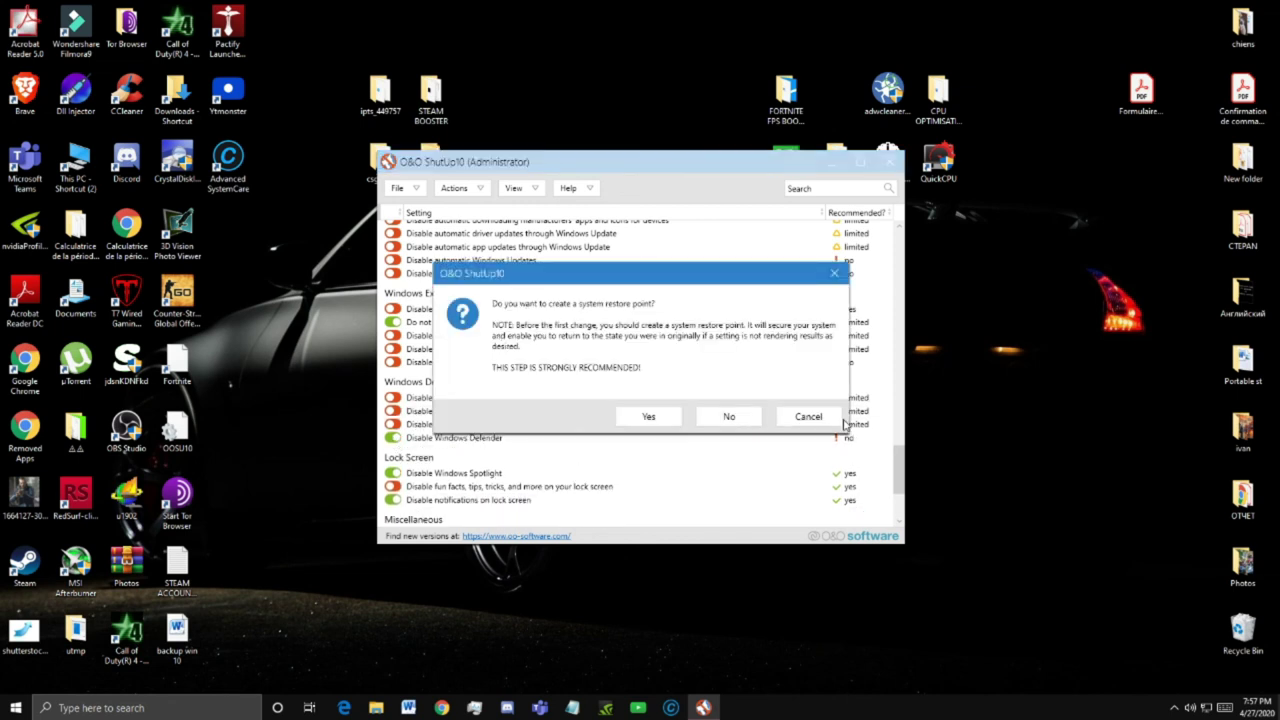
{"action": "left_click", "coordinate": [810, 417]}
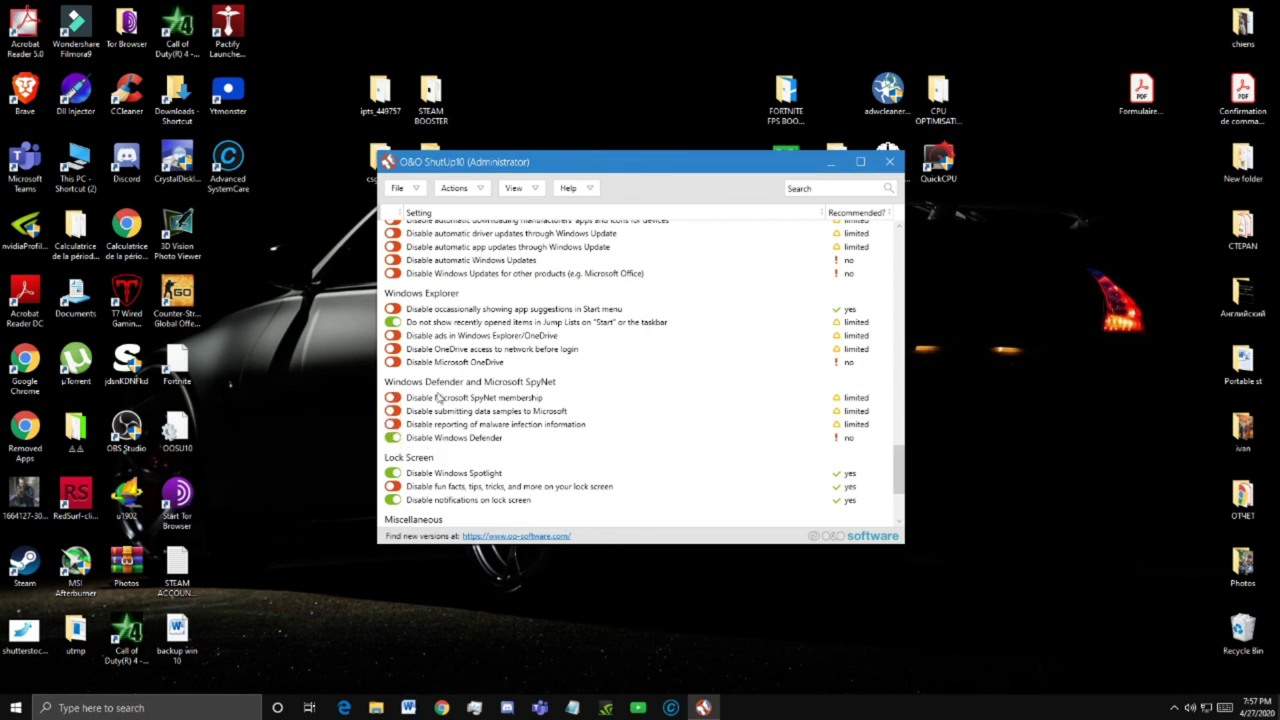
{"action": "left_click", "coordinate": [889, 161]}
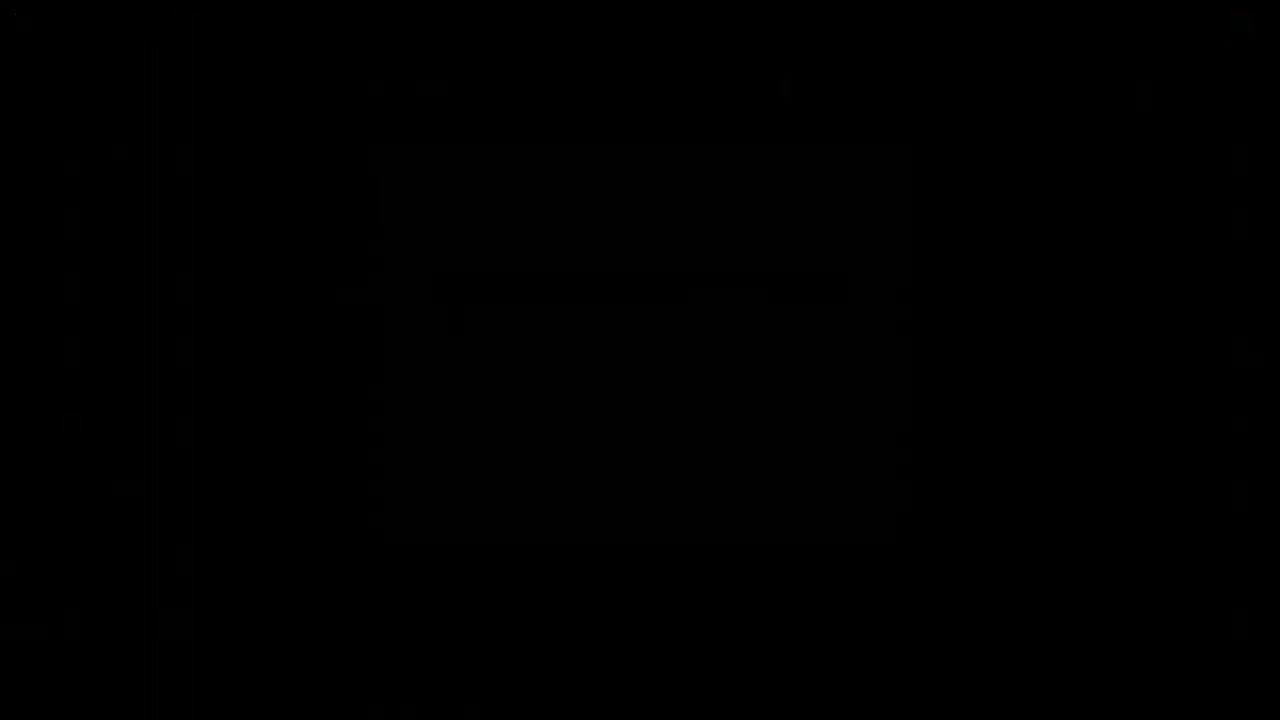